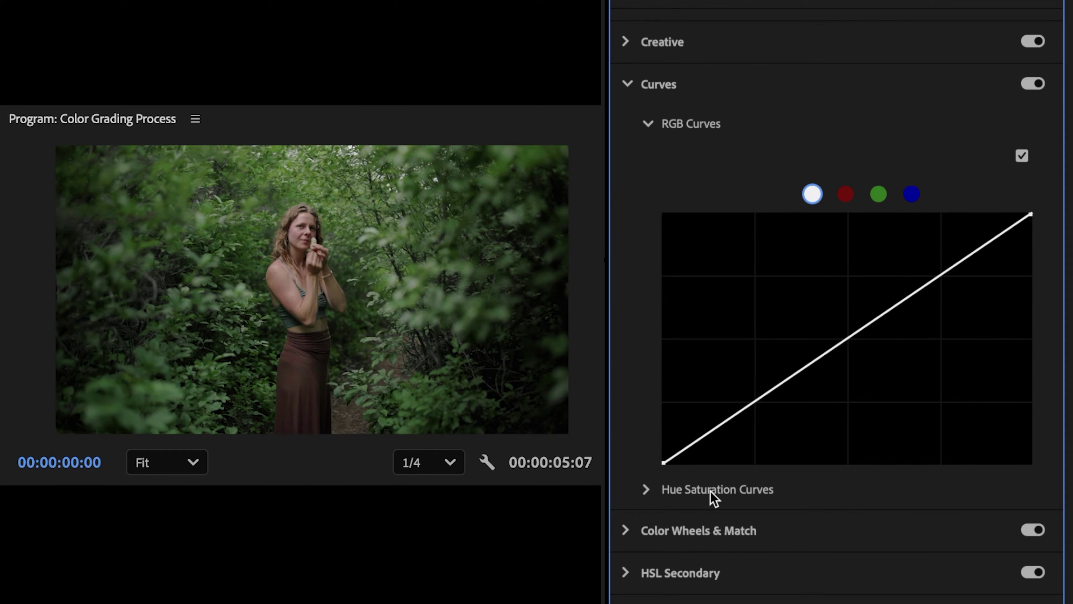
Add six control points along the white RGB curve, spread from the shadows to the highlights
left_click(709, 431)
left_click(759, 397)
left_click(801, 366)
left_click(847, 333)
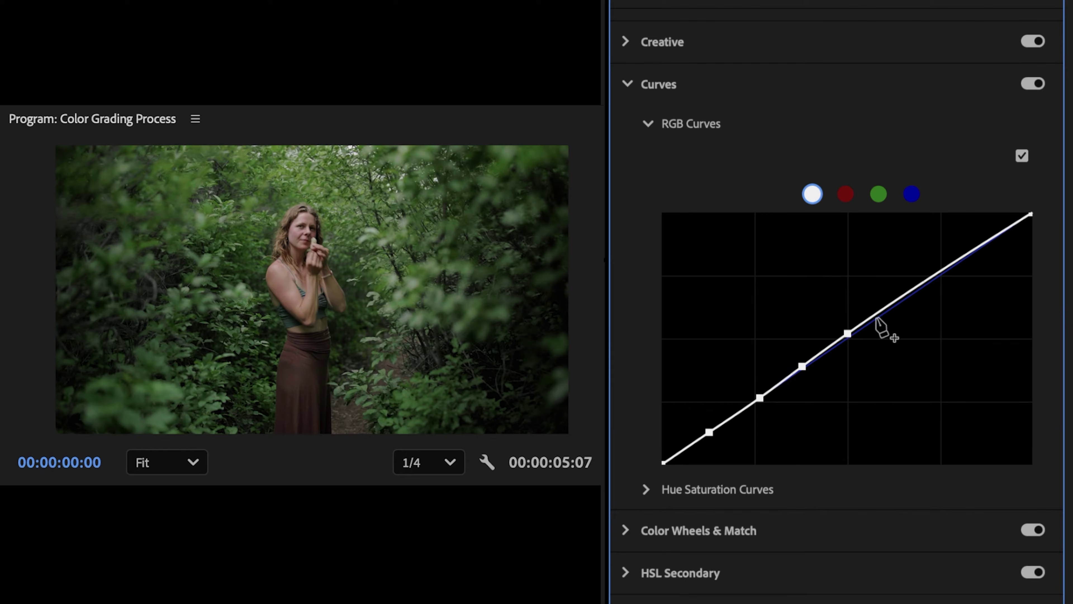
left_click(890, 303)
left_click(945, 269)
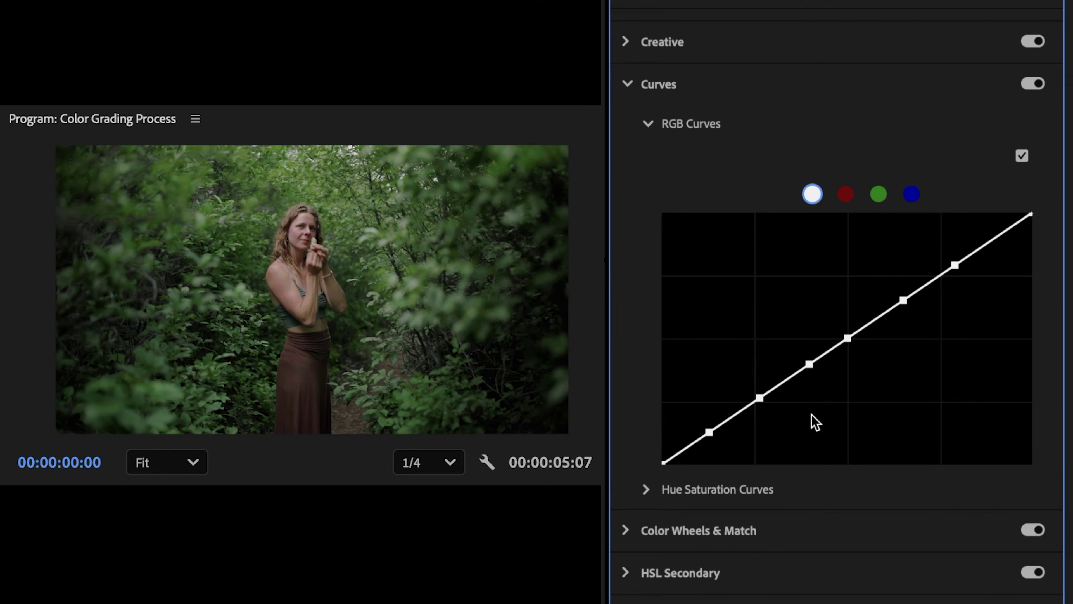
Test an exaggerated shadow dip and add a point near the curve's white end, returning both to the diagonal
left_click_drag(709, 432, 713, 441)
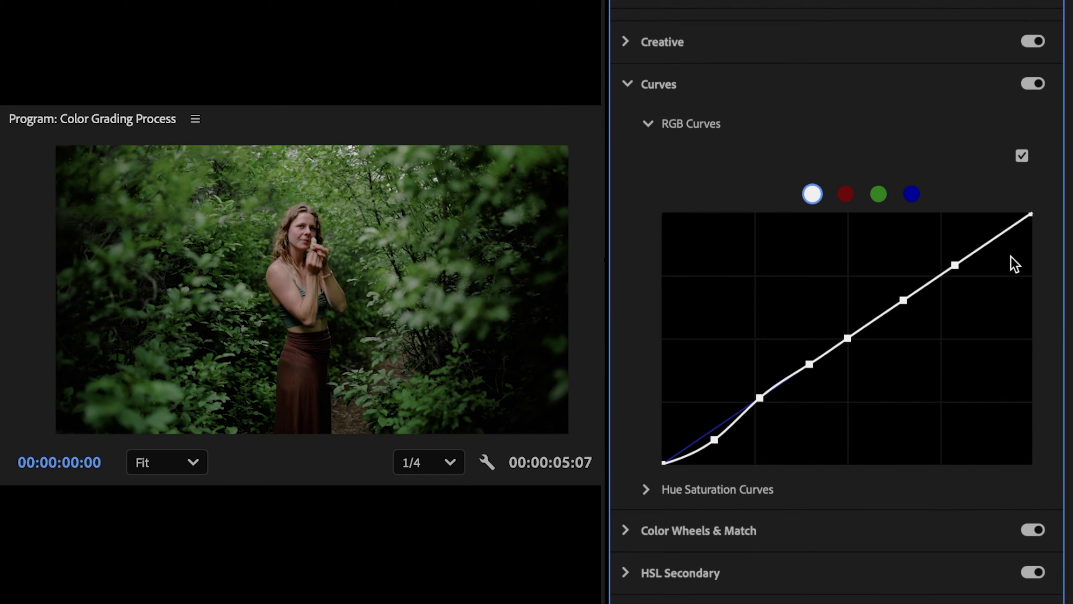
left_click(999, 234)
left_click_drag(1000, 235, 981, 213)
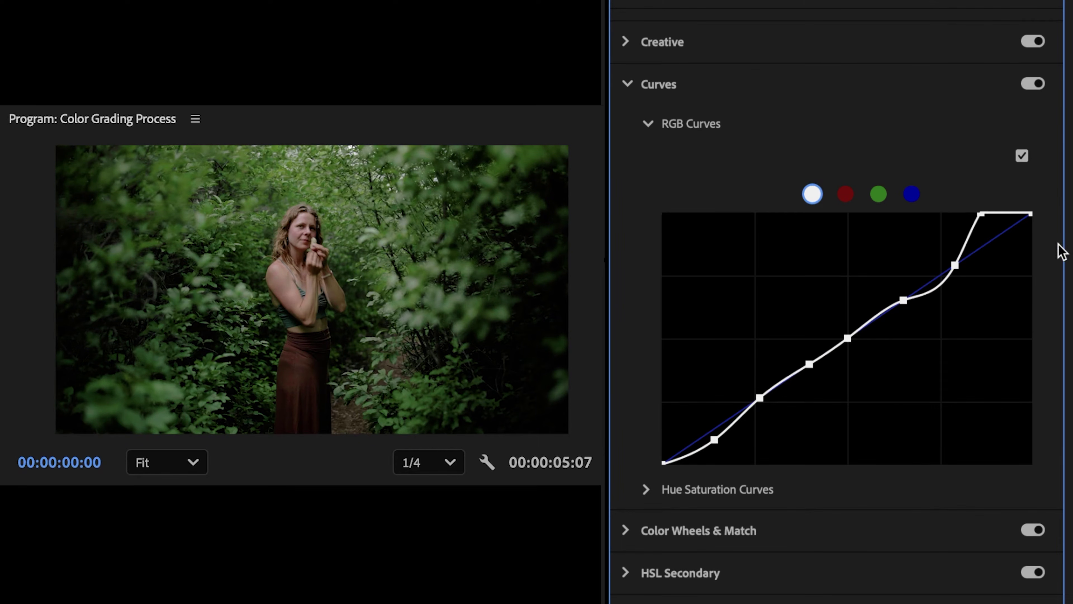
left_click_drag(981, 214, 1036, 271)
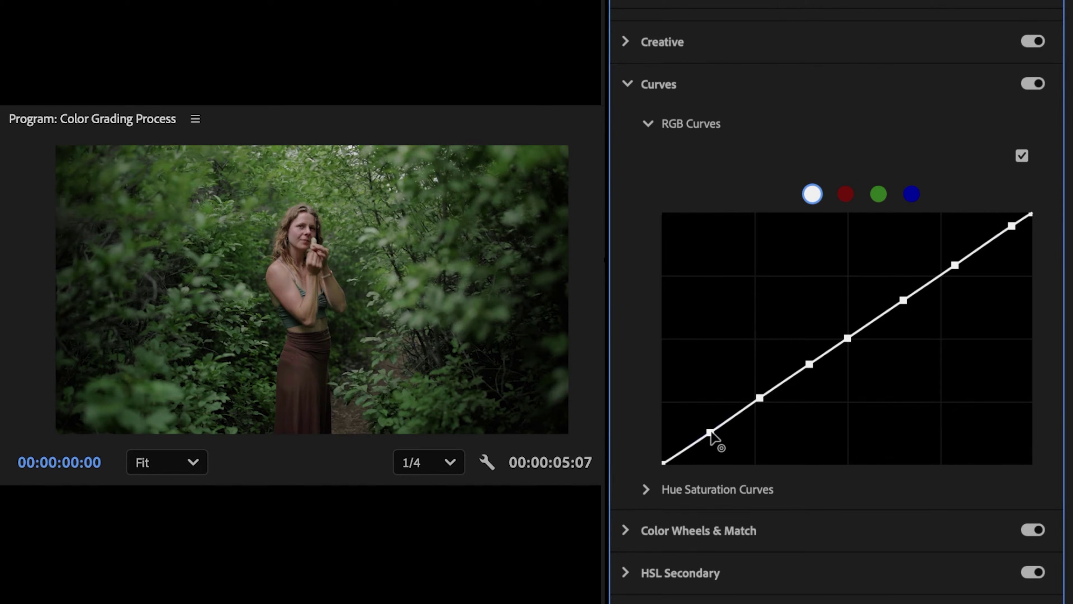
Shape a gentle S-curve by slightly lowering the three shadow points and raising the two highlight points next to the midpoint
left_click_drag(709, 433, 711, 435)
left_click_drag(760, 399, 763, 397)
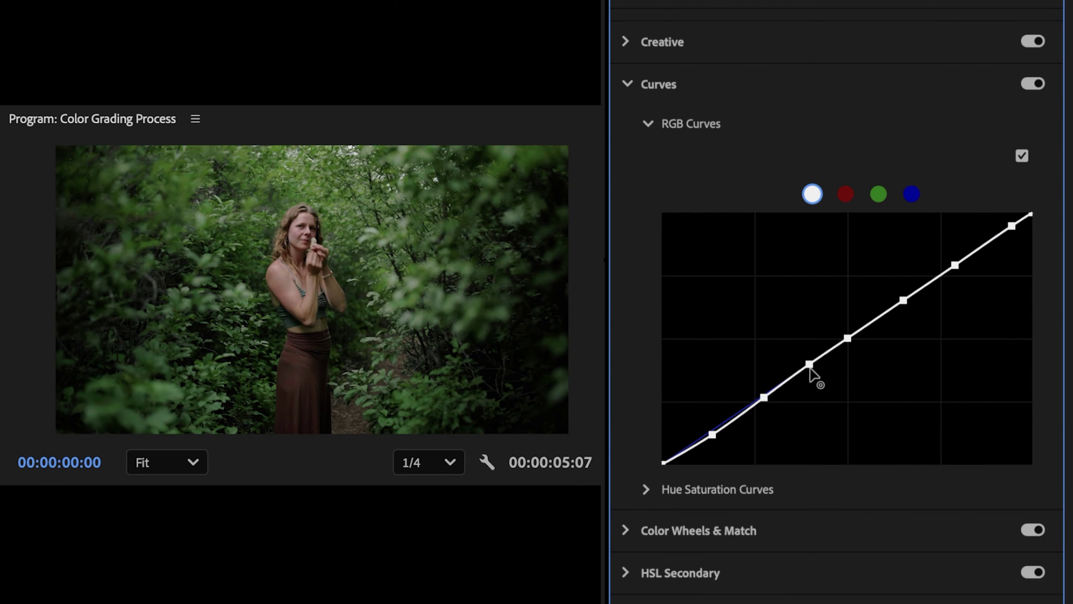
left_click_drag(810, 367, 812, 364)
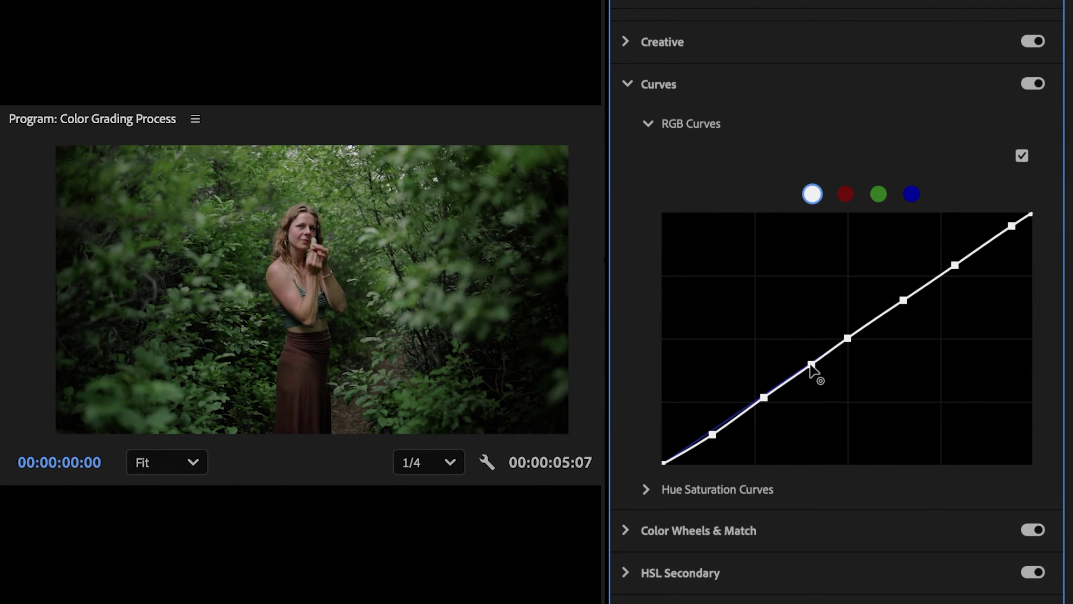
left_click_drag(763, 396, 766, 398)
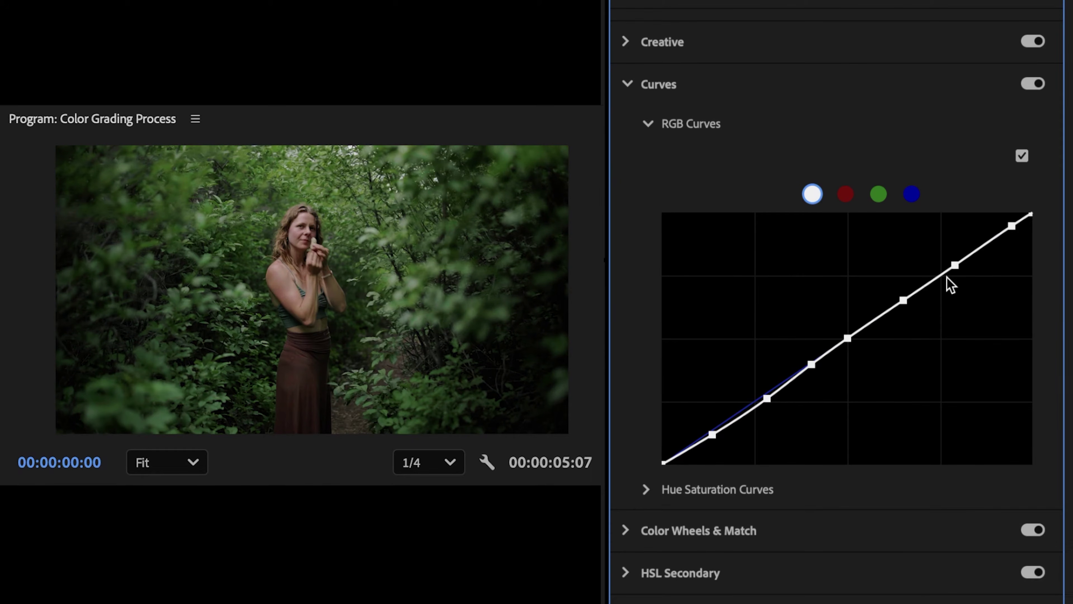
left_click_drag(953, 265, 954, 259)
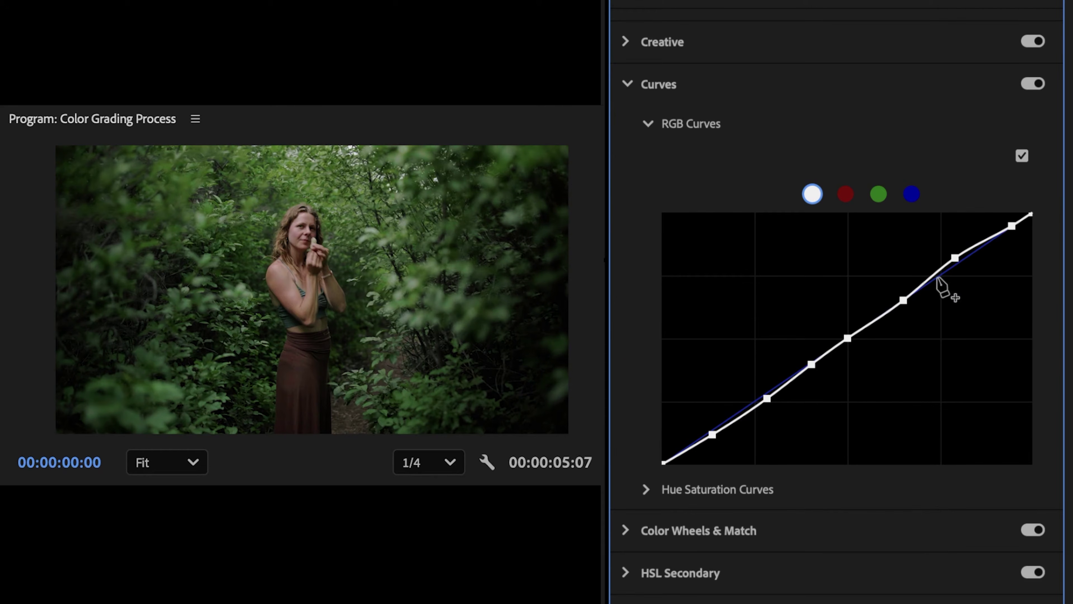
left_click_drag(904, 299, 902, 296)
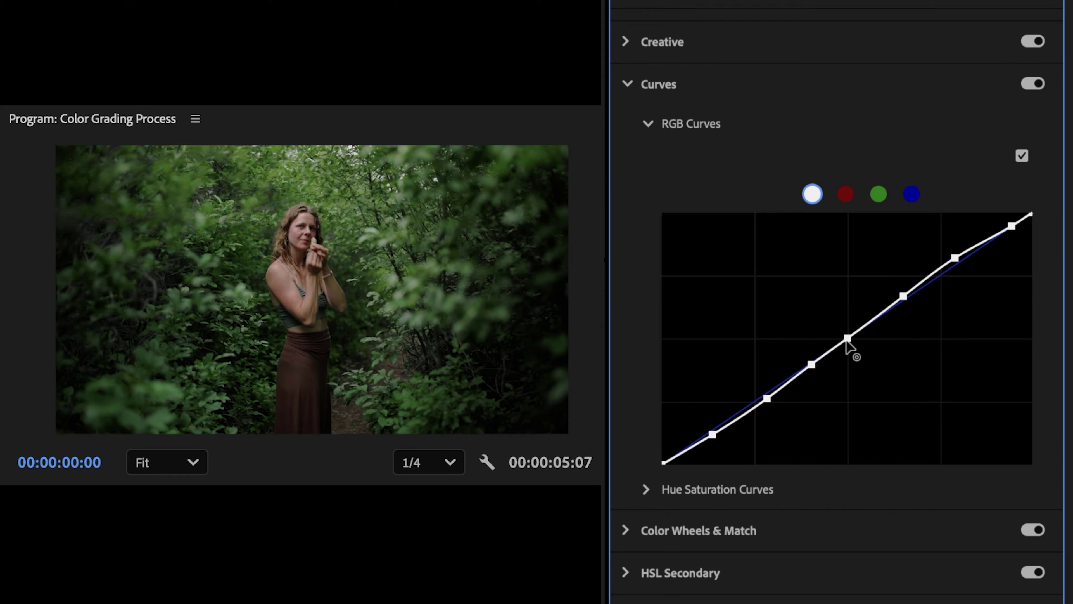
left_click_drag(845, 340, 816, 365)
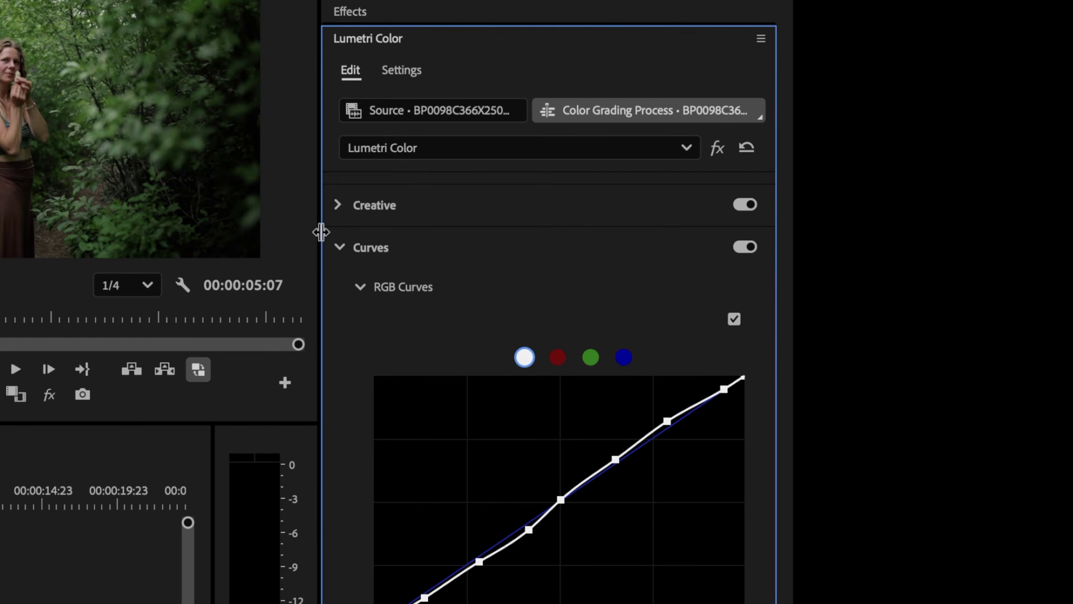
Collapse the Curves section, rename the Lumetri Color effect to Exposure/Contrast and check it among the clip's effects
left_click(348, 240)
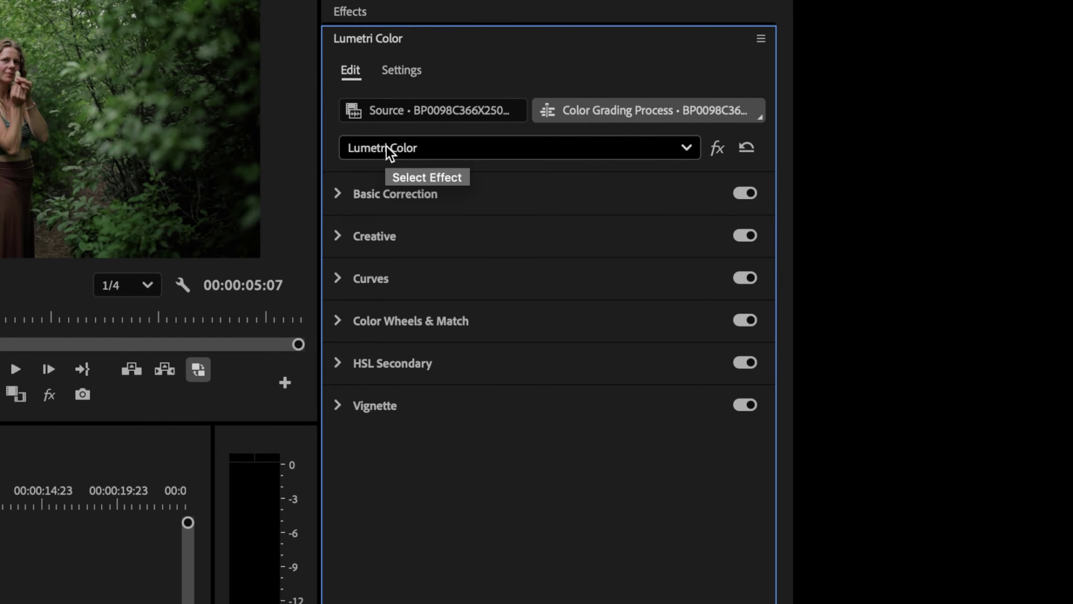
left_click(468, 149)
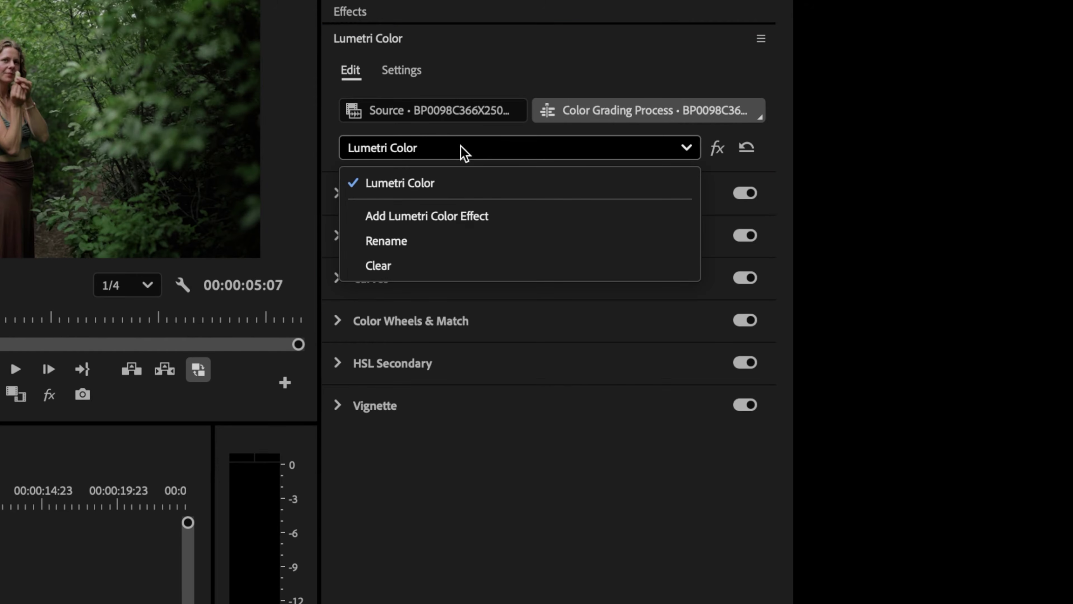
left_click(424, 244)
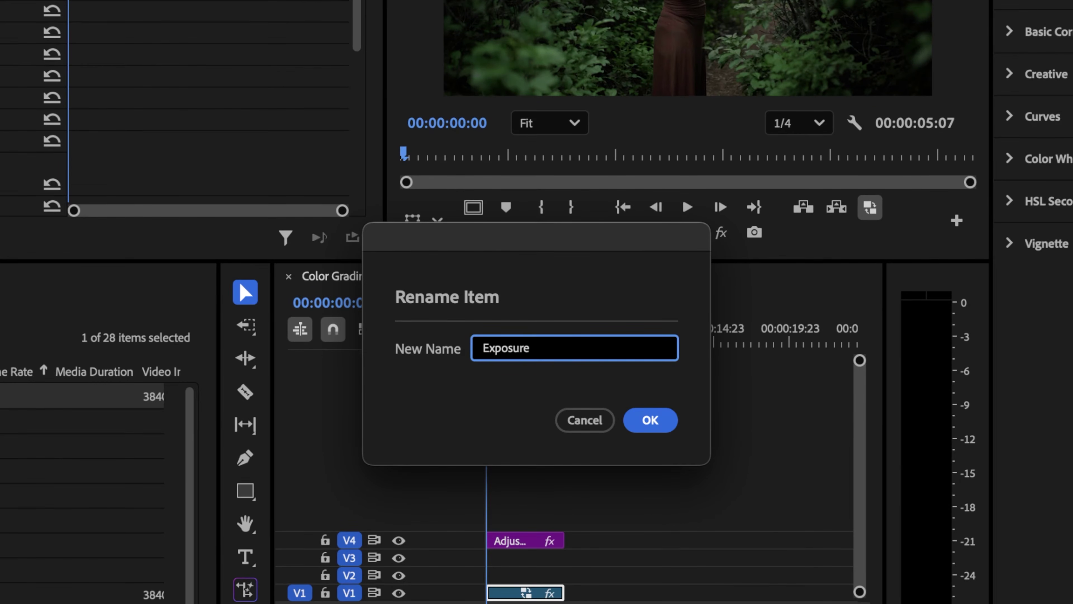
key("Return")
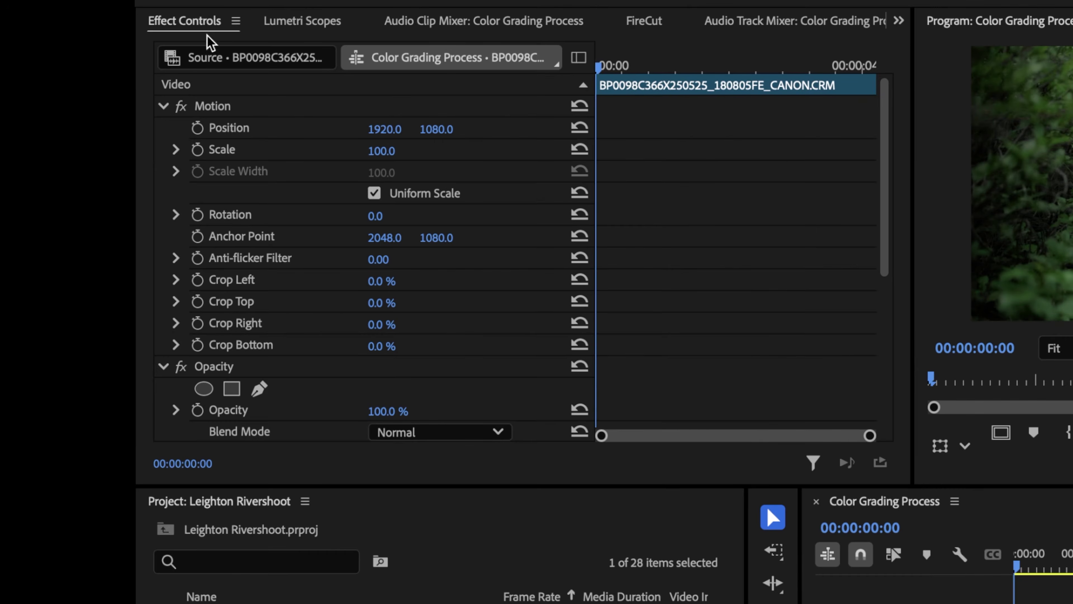
scroll(681, 261, "down", 6)
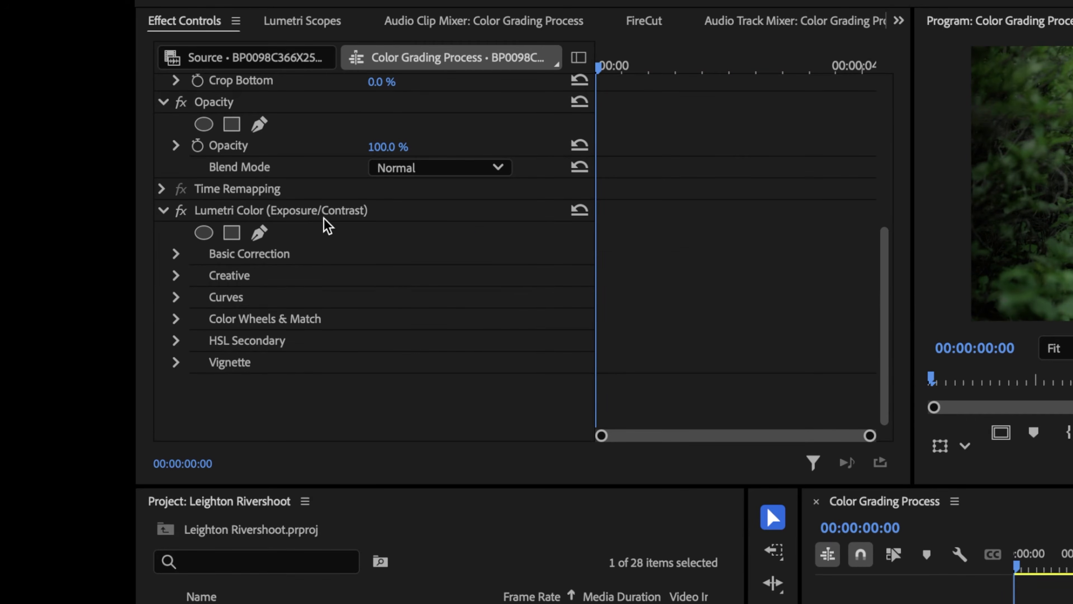
Add a second Lumetri Color effect to the clip and rename it Skin Tone
left_click(661, 249)
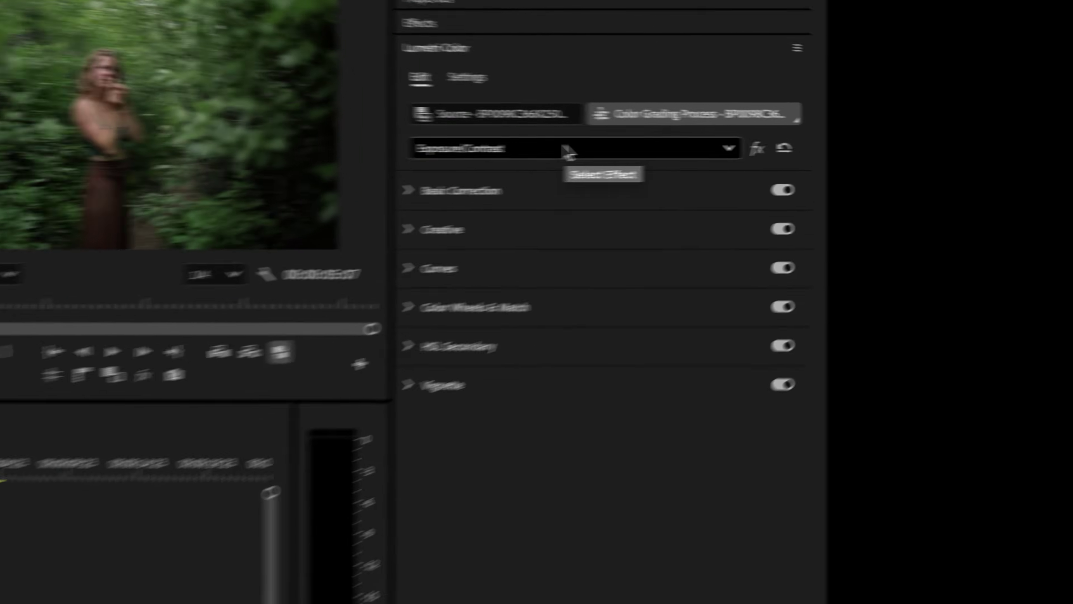
left_click(809, 145)
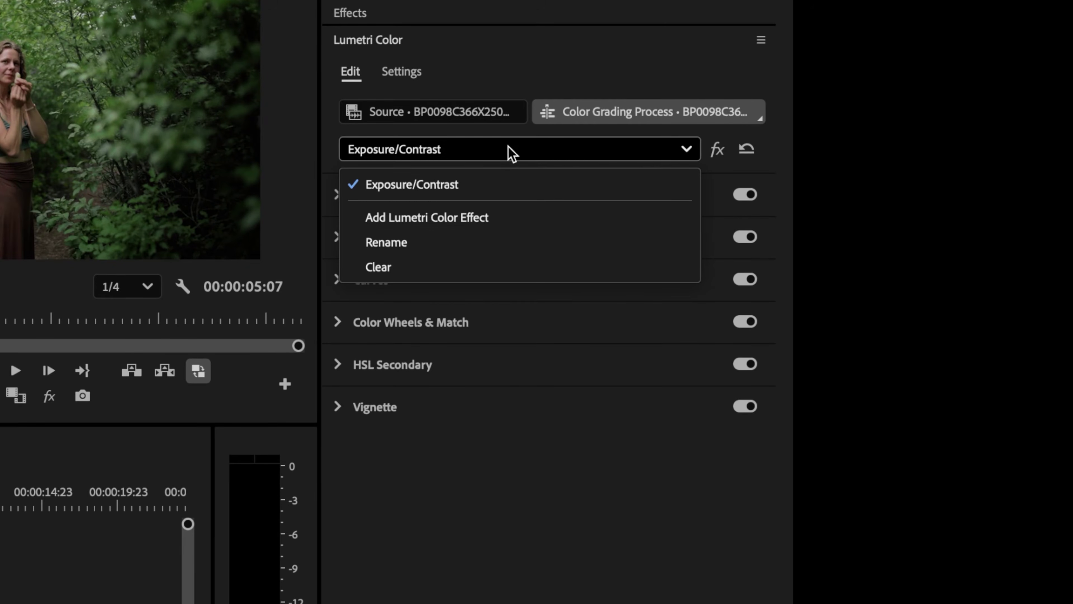
left_click(477, 218)
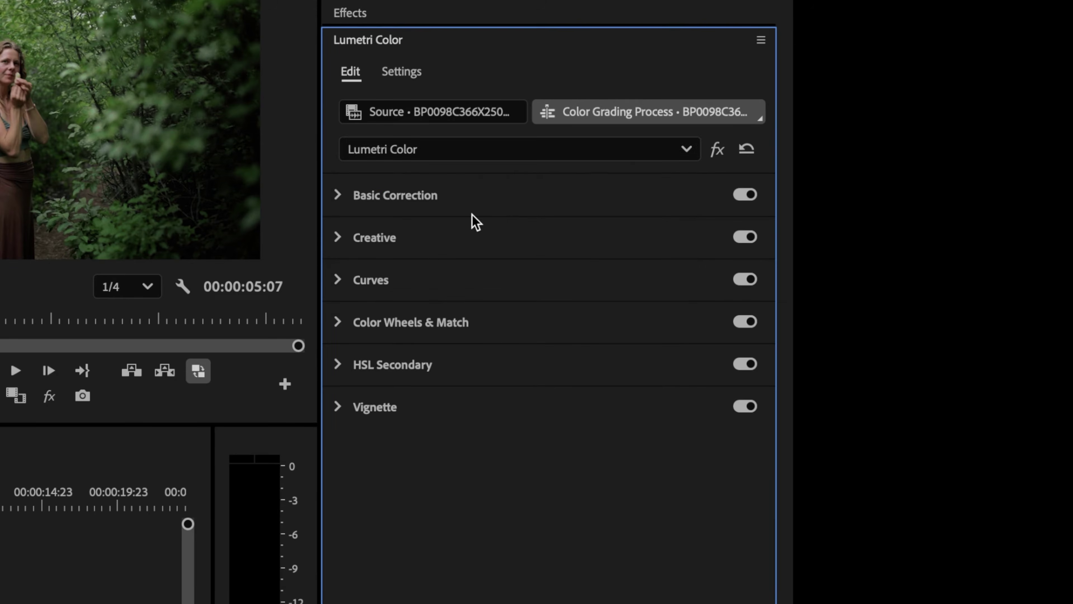
left_click(482, 152)
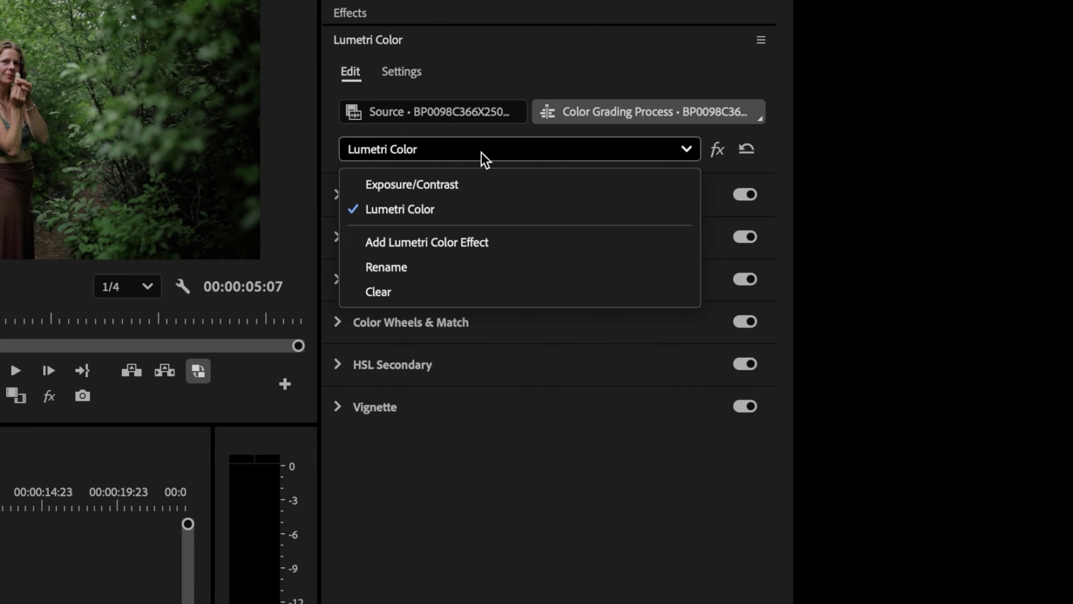
left_click(443, 270)
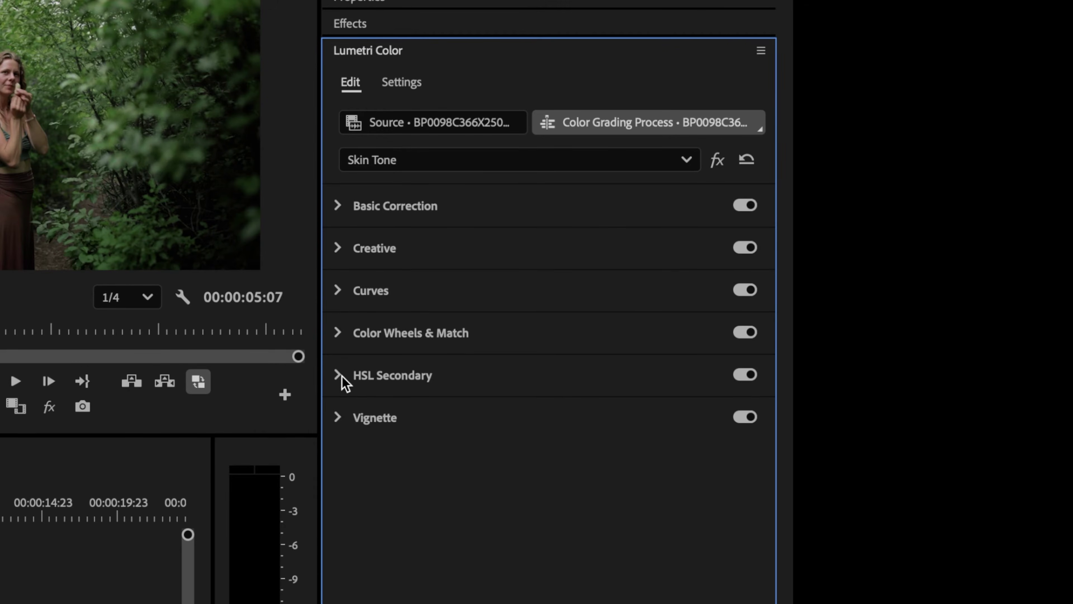
Sample the woman's skin as the HSL Secondary key colour and preview the key as a Color/Gray mask
left_click(343, 376)
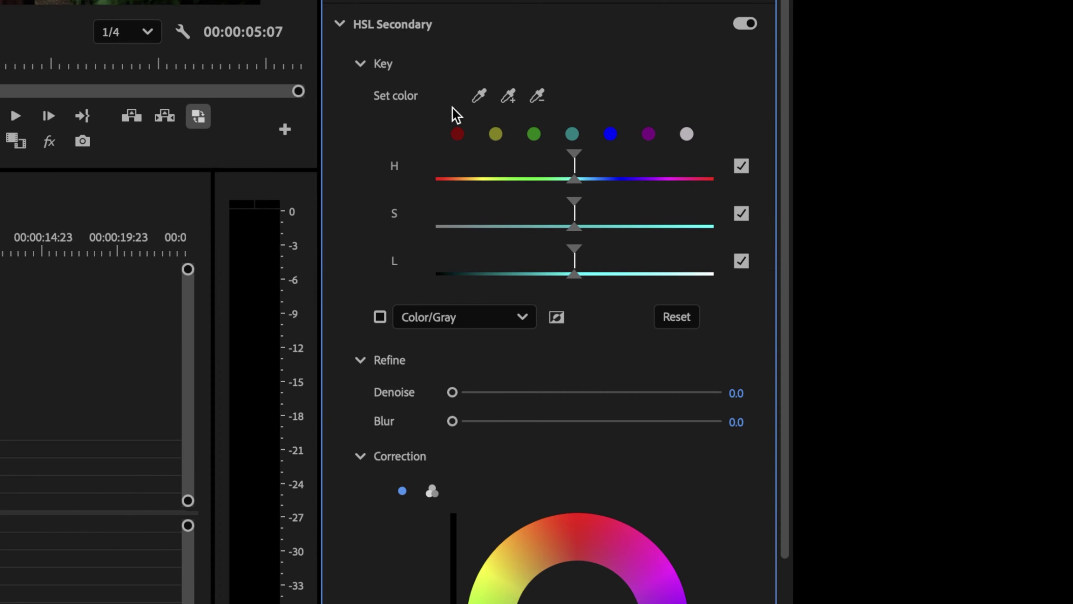
left_click(508, 97)
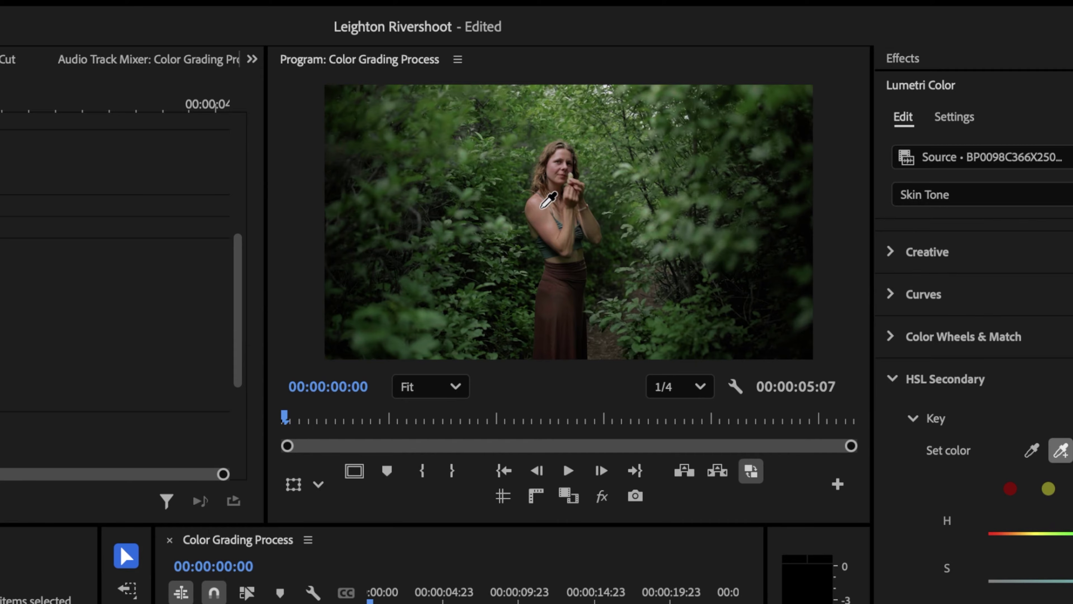
left_click(562, 153)
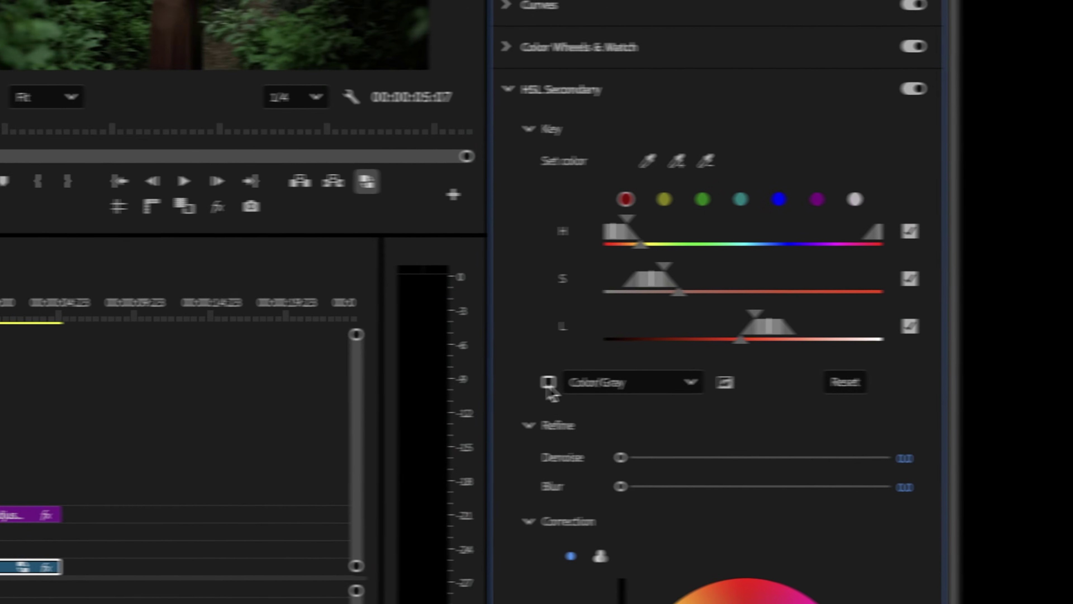
left_click(380, 384)
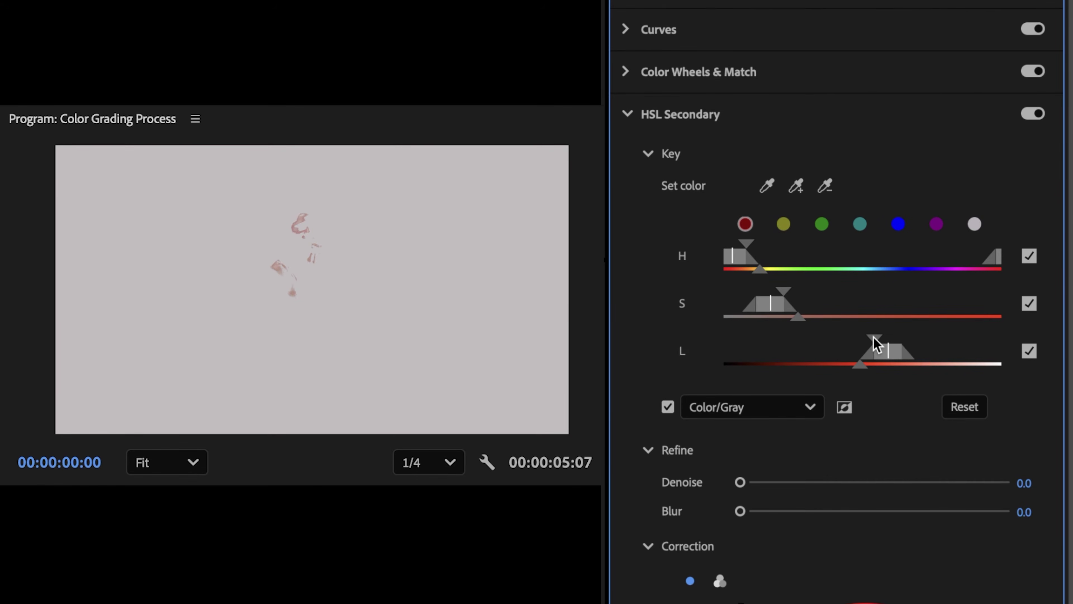
Widen the key to the full saturation and luminance ranges, limit its hue to red-orange and preview the mask
mouse_move(873, 337)
left_mouse_down()
mouse_move(815, 352)
mouse_move(865, 355)
left_mouse_up()
left_click_drag(780, 316, 772, 278)
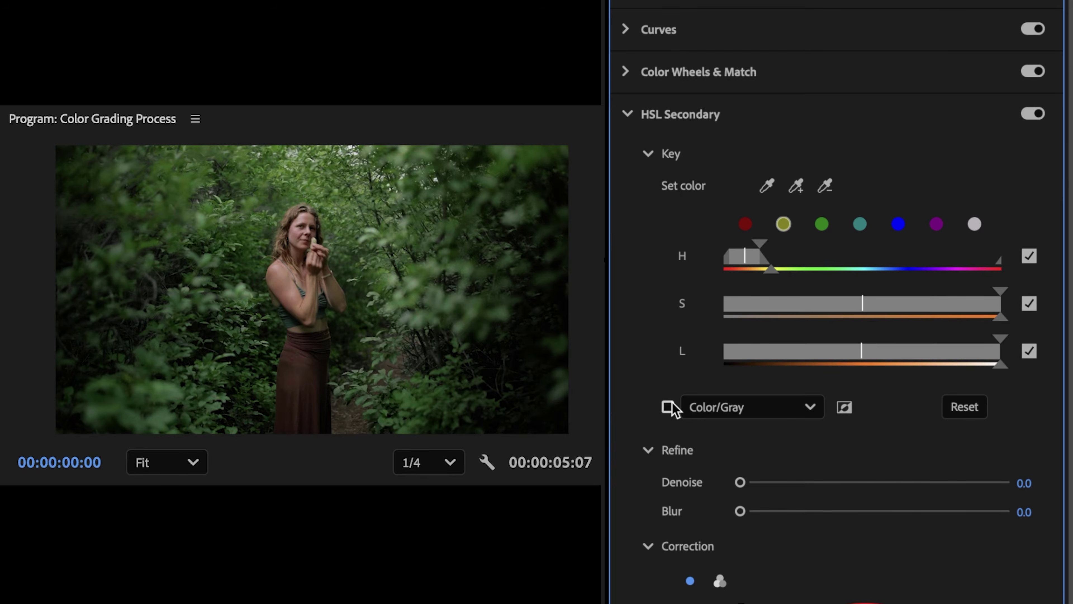
left_click(667, 407)
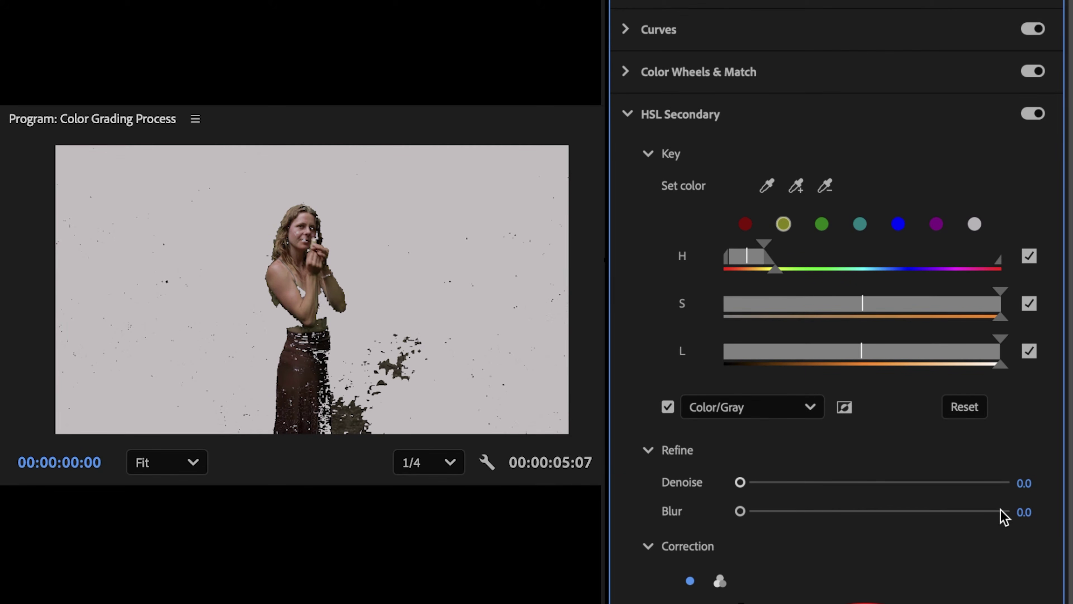
Set the HSL Secondary key's Blur to 10
left_click(1035, 509)
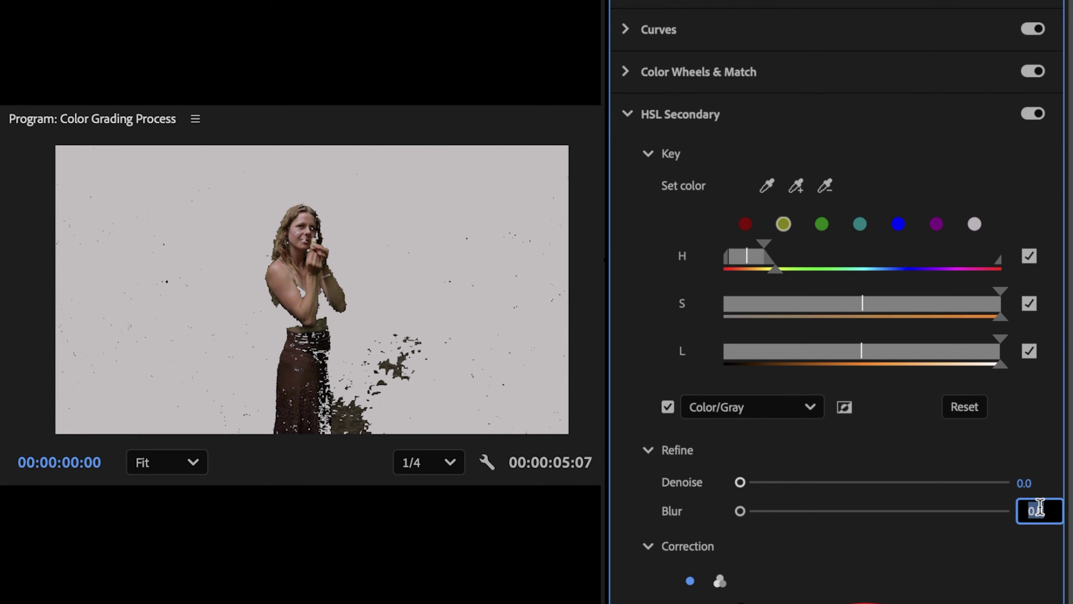
type("10")
key("Return")
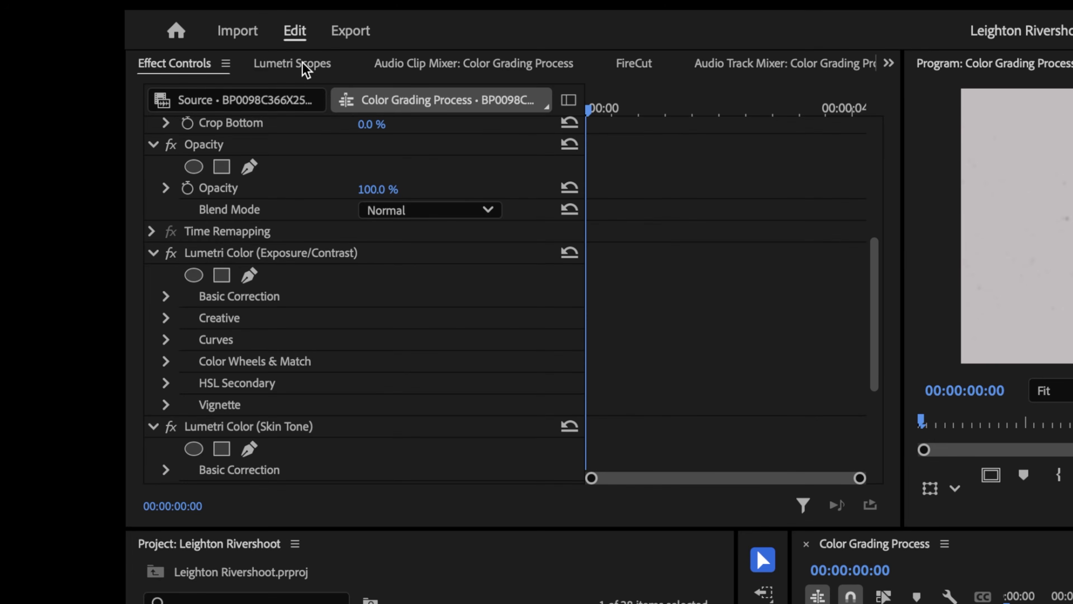
Display the Vectorscope YUV alongside the luma waveform in Lumetri Scopes and turn off the Color/Gray mask preview
left_click(305, 67)
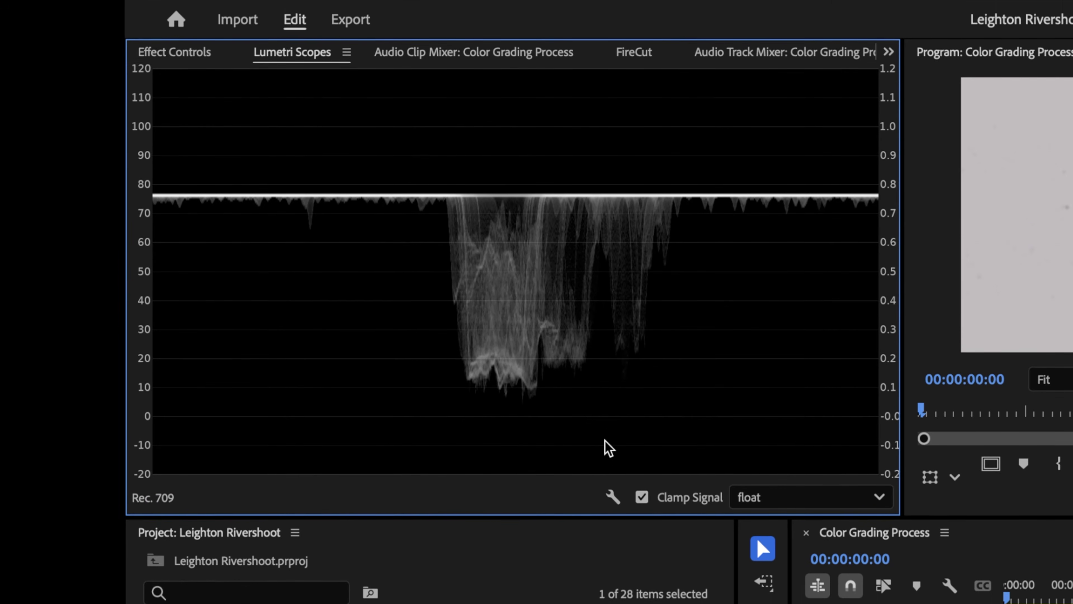
left_click(612, 507)
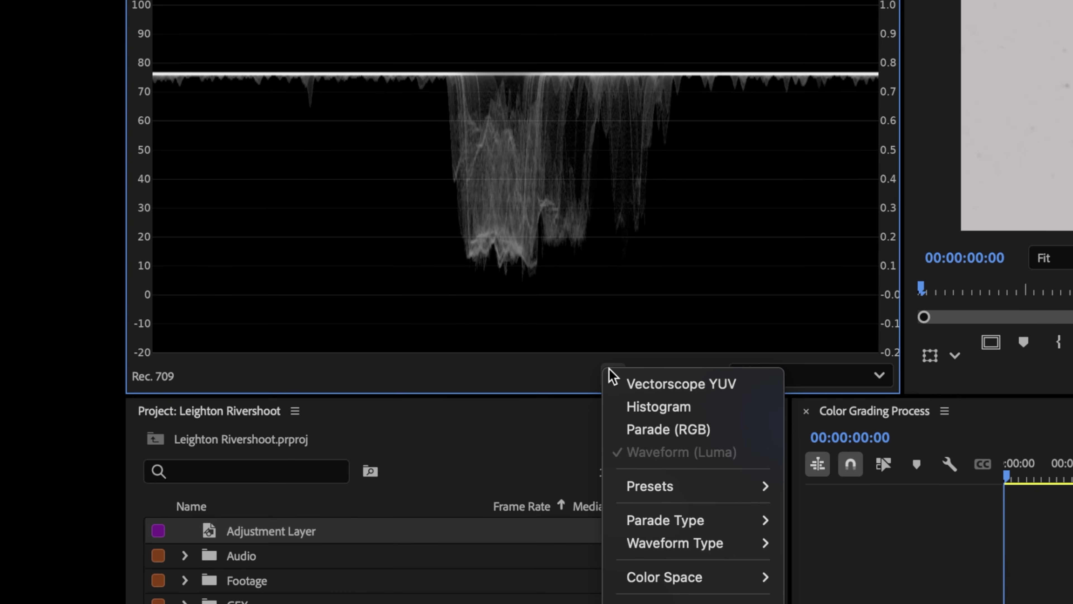
left_click(640, 384)
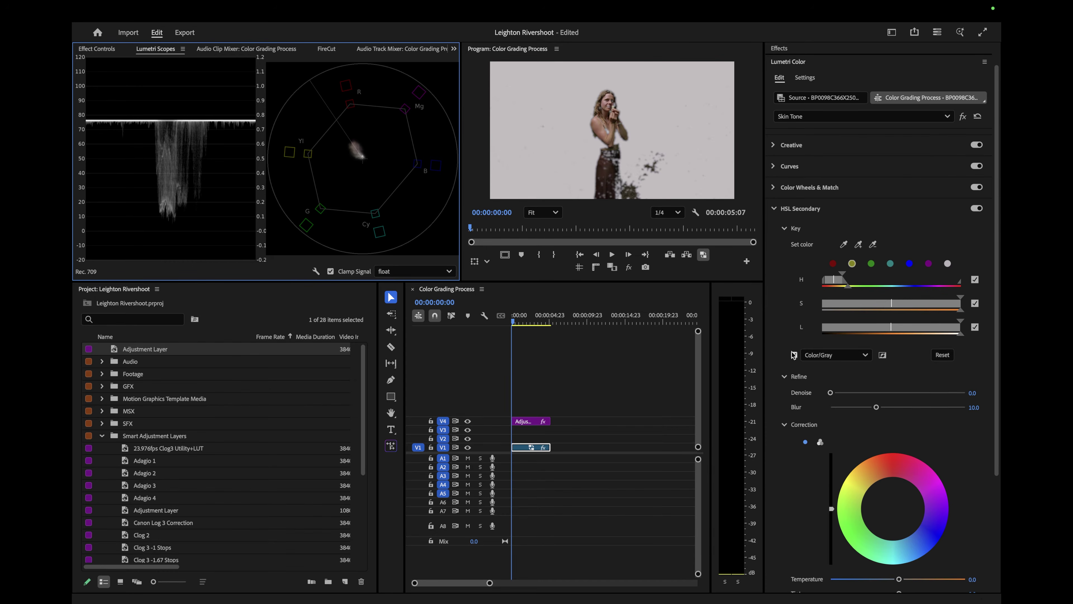
left_click(793, 356)
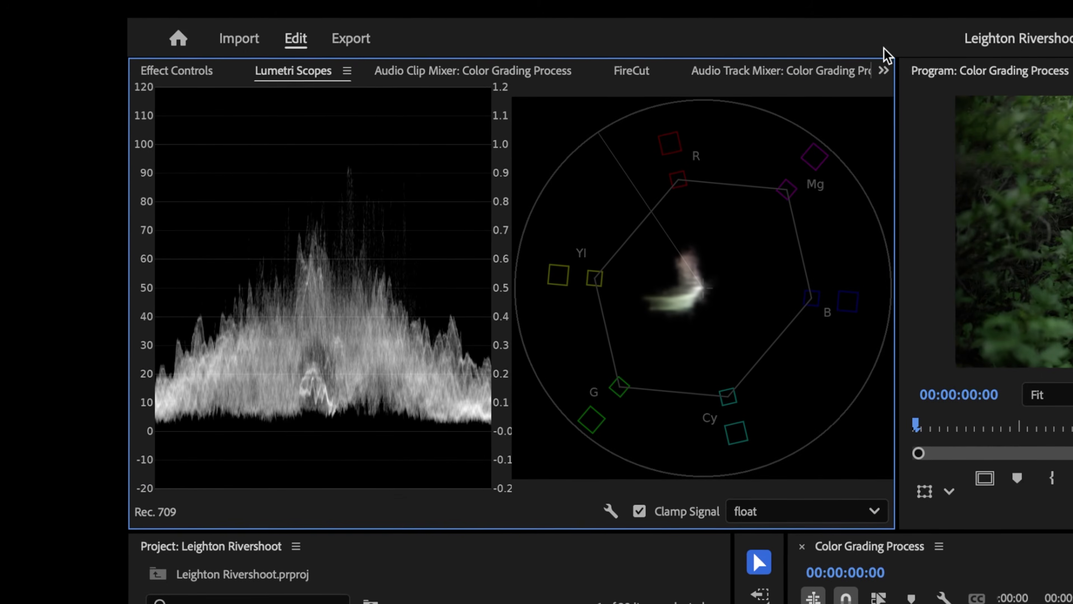
Draw a small pen mask under the clip's Opacity effect to isolate a patch of skin on the woman's cheek
left_click(453, 49)
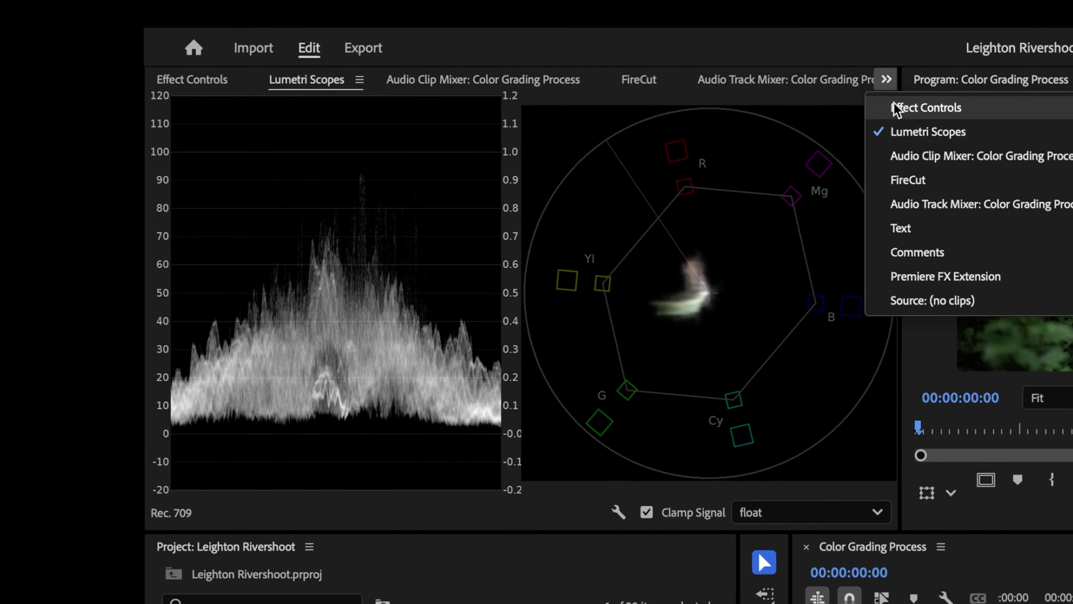
left_click(898, 104)
scroll(321, 262, "up", 1)
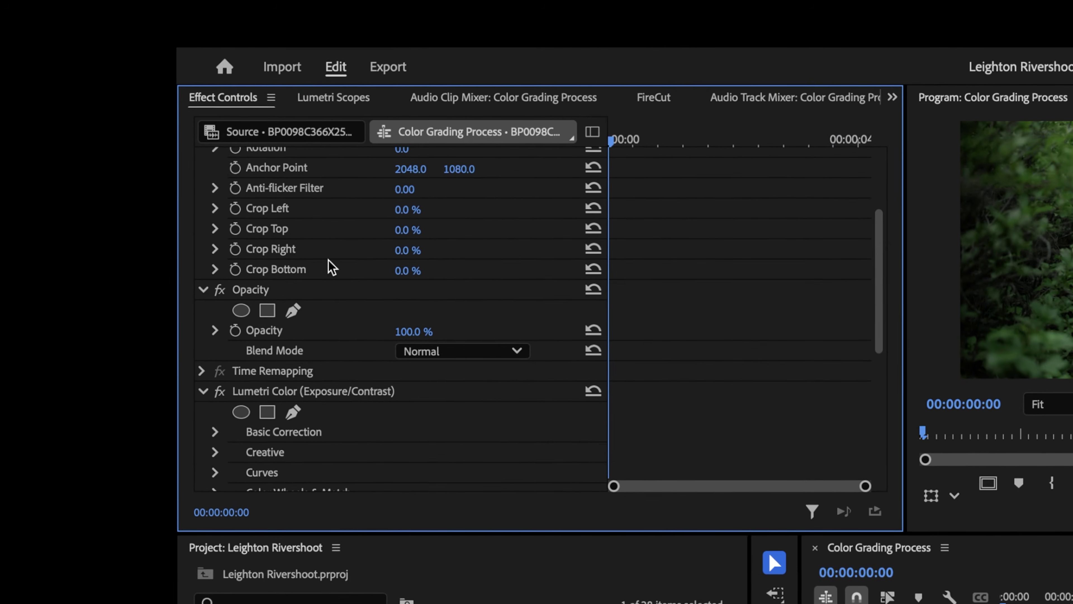
left_click(401, 267)
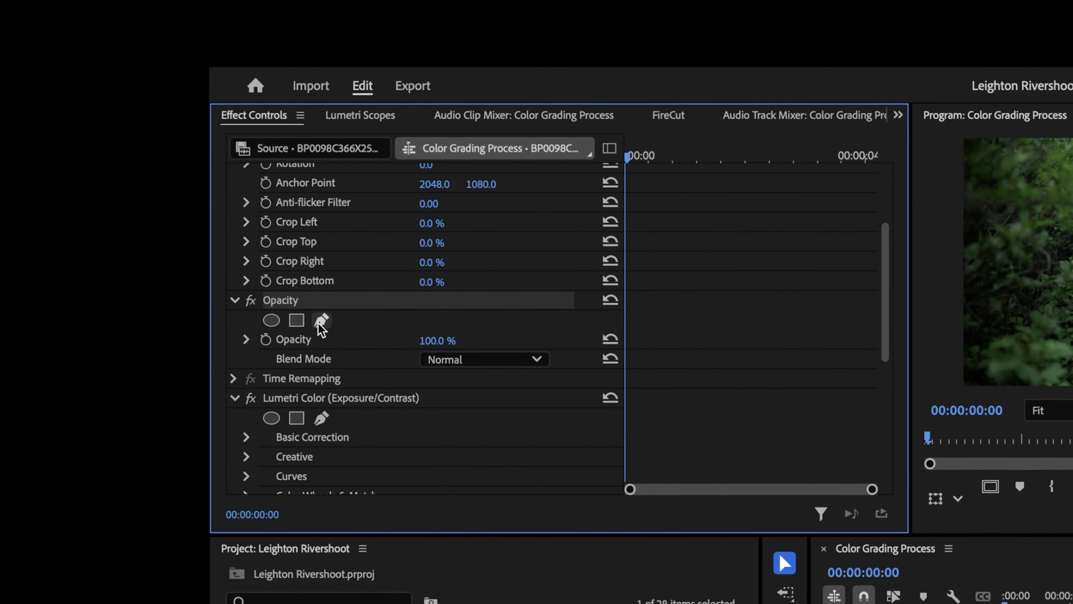
left_click(314, 317)
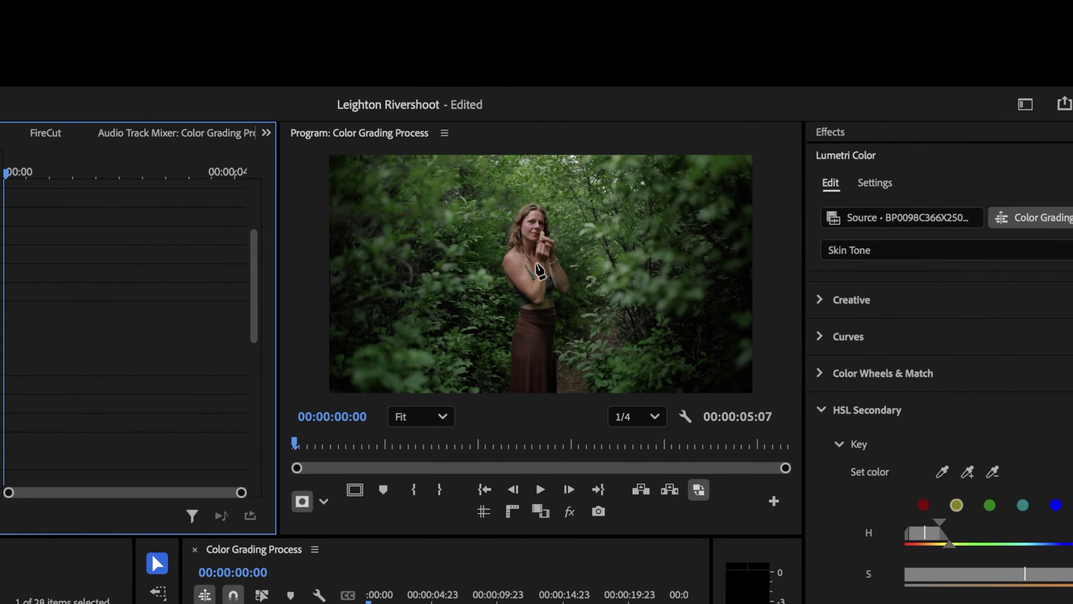
scroll(529, 273, "up", 6)
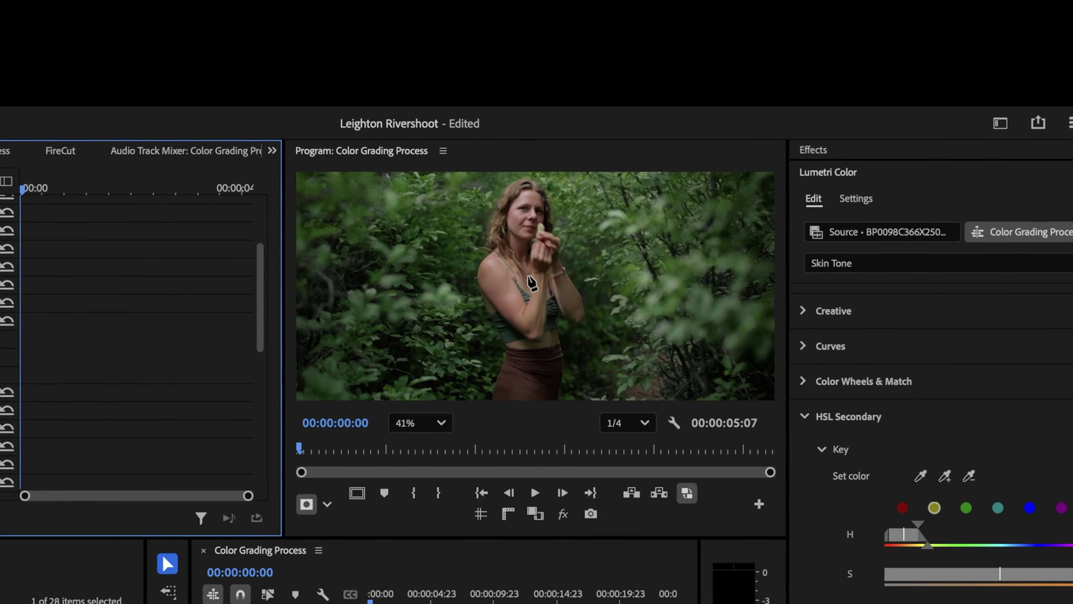
scroll(524, 285, "down", 4)
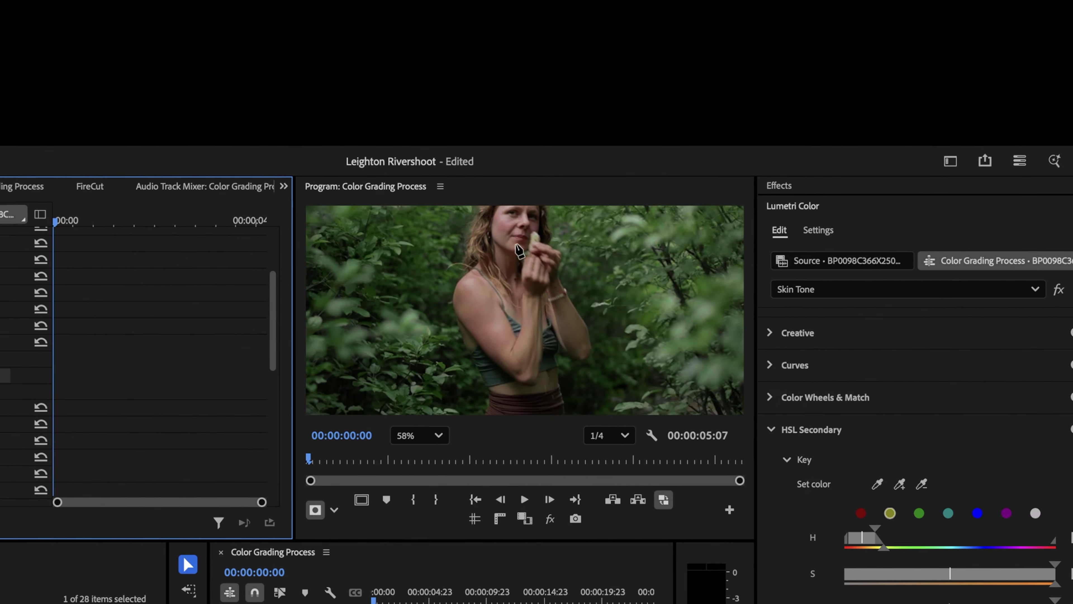
left_click(493, 249)
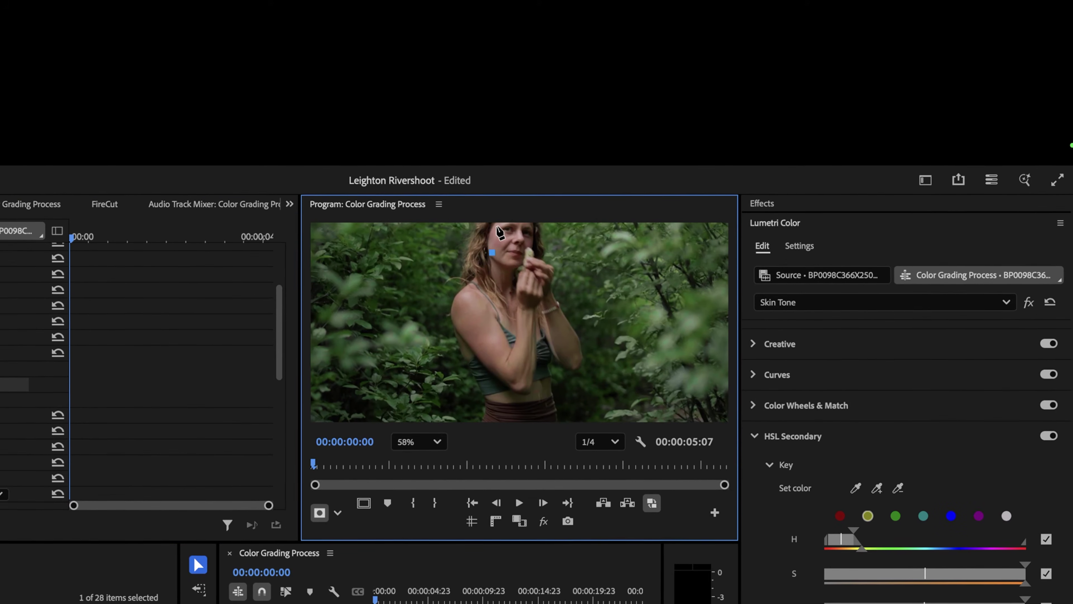
left_click(497, 223)
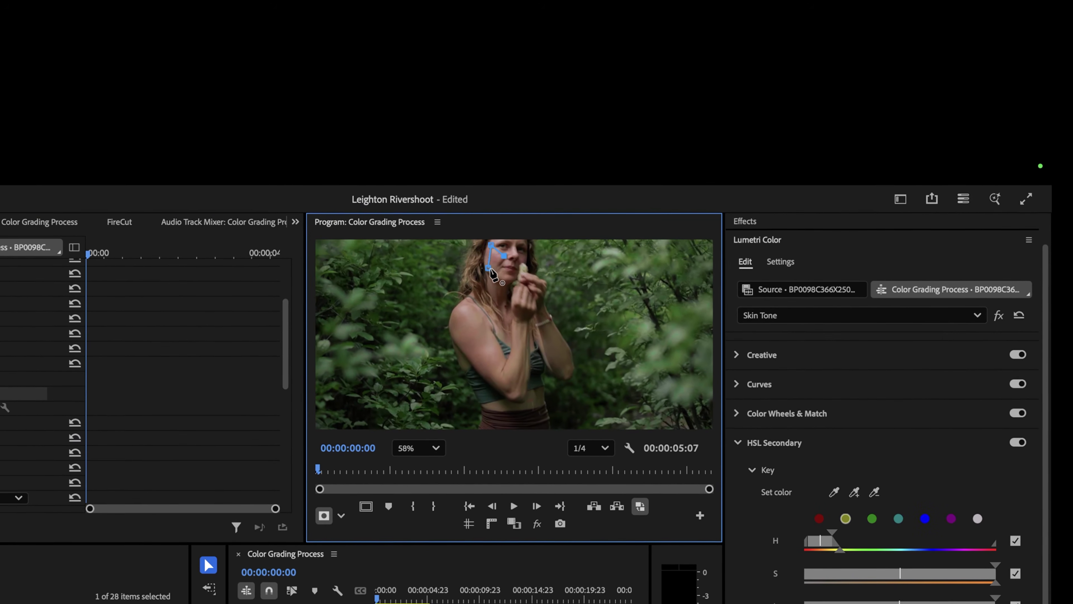
left_click(489, 263)
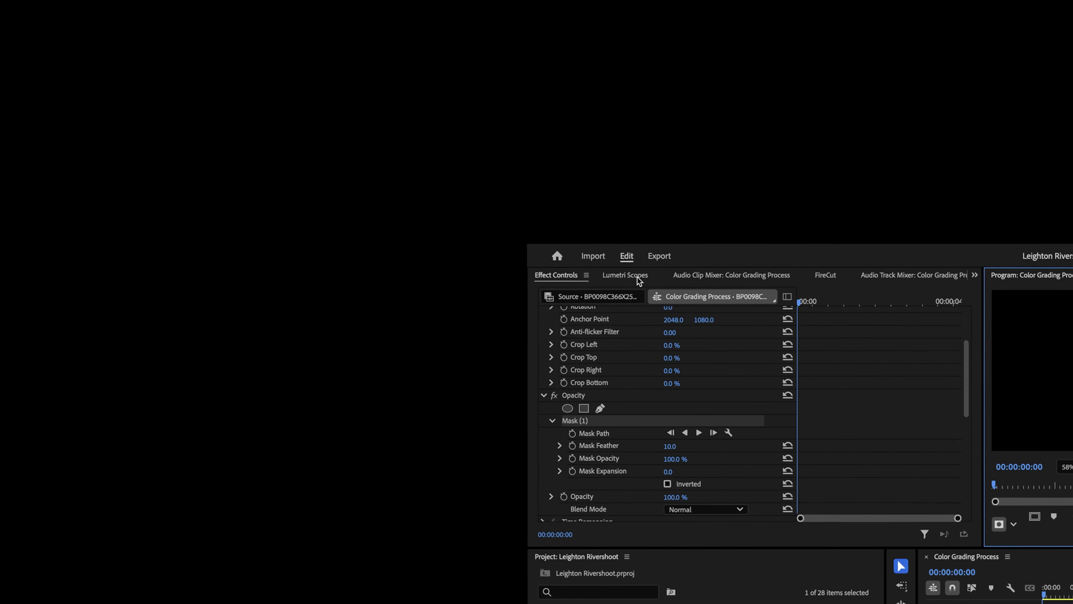
Examine the masked skin on an enlarged vectorscope, comparing its trace with the skin tone line
left_click(633, 274)
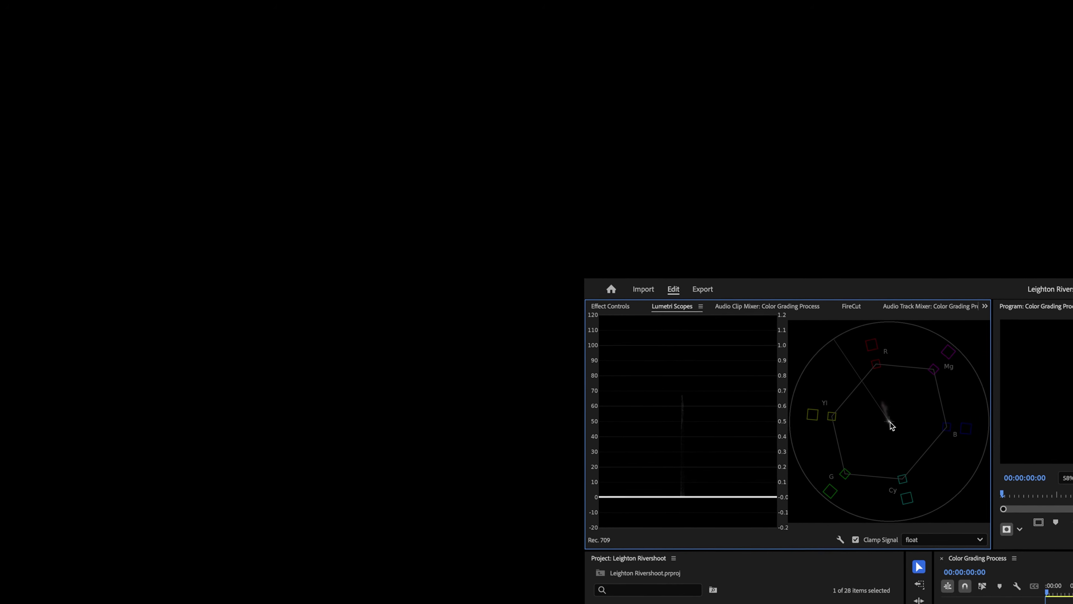
key("grave")
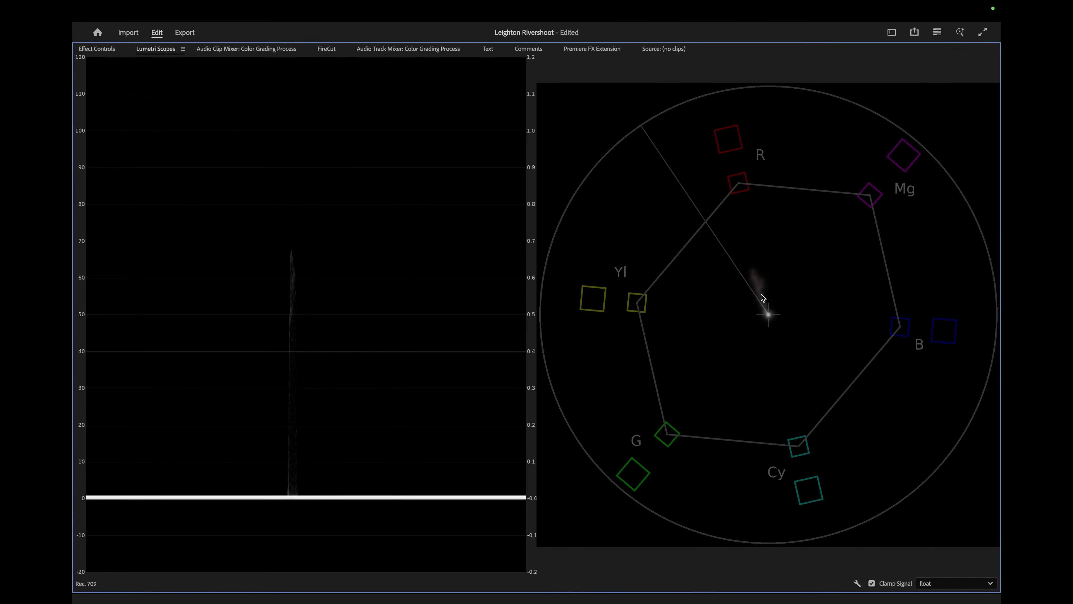
key("grave")
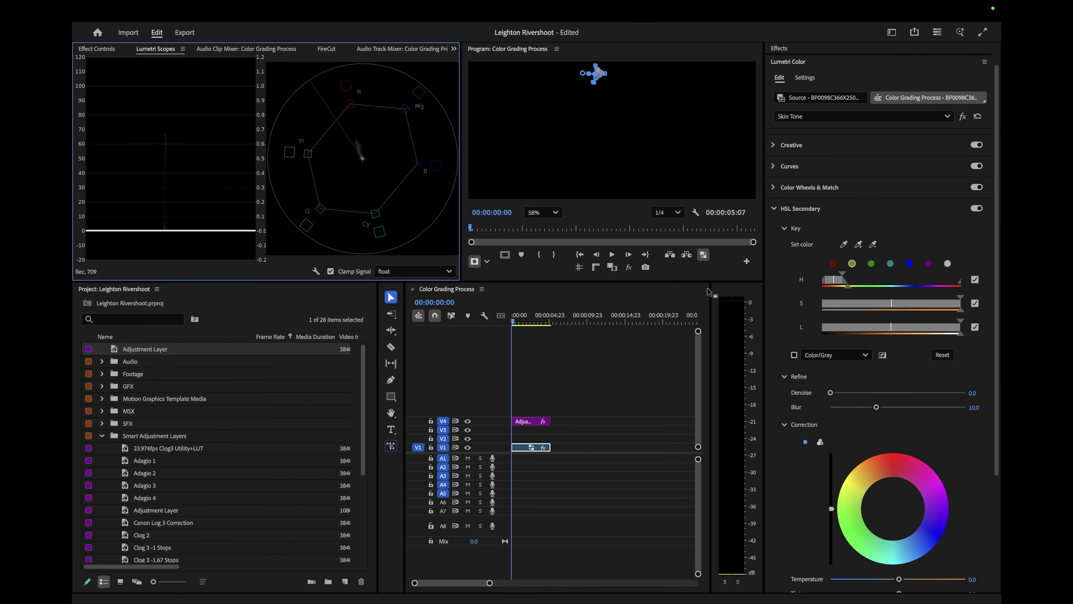
Try nudging the colour wheel of the HSL Secondary correction slightly toward cyan-green and reset it to neutral
left_click(947, 263)
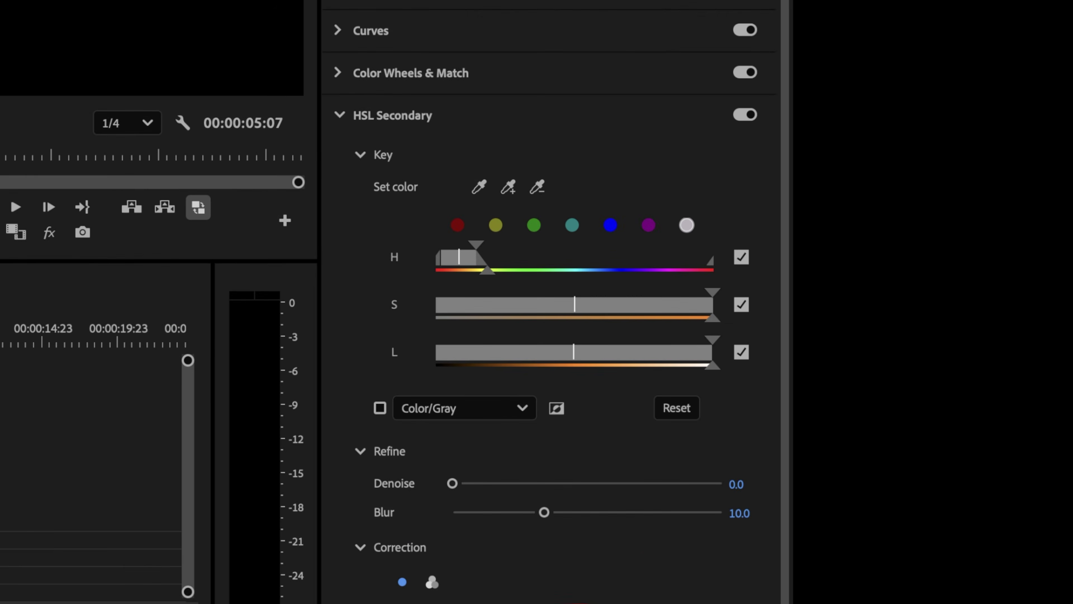
left_click(862, 116)
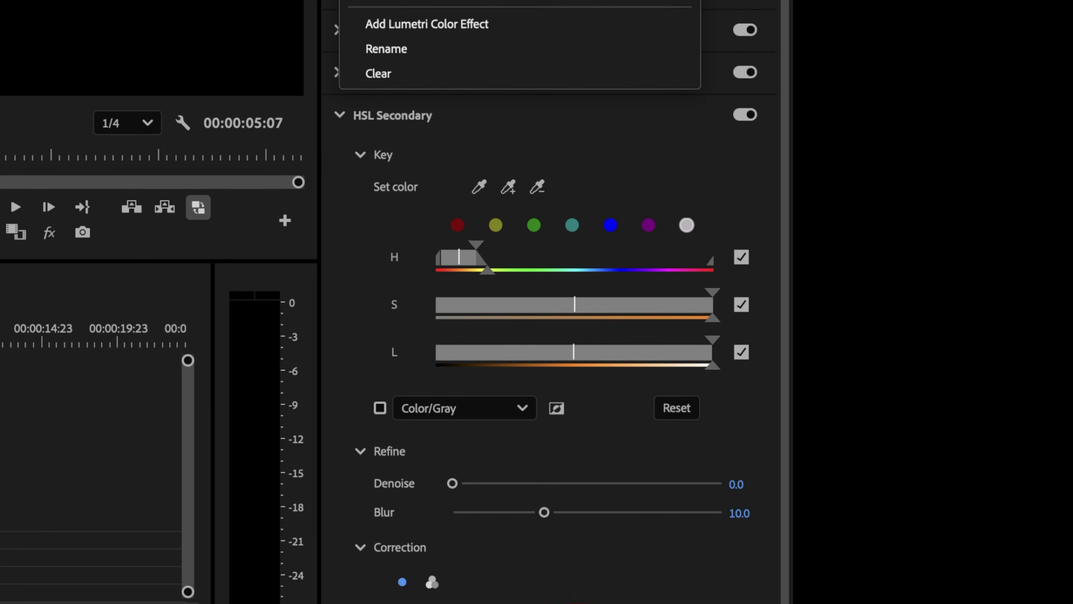
key("Escape")
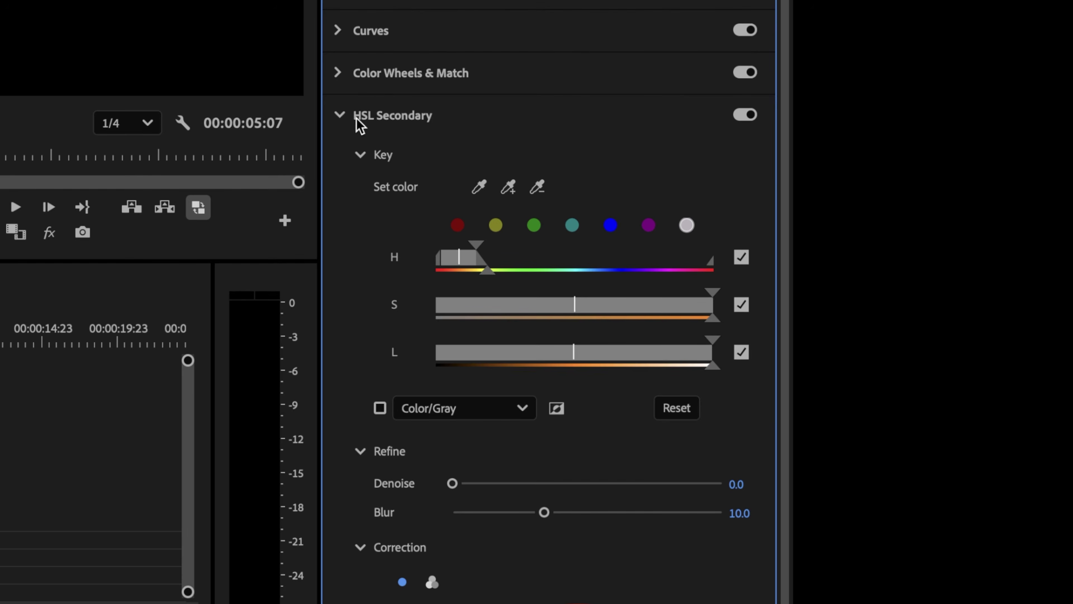
left_click_drag(783, 44, 793, 317)
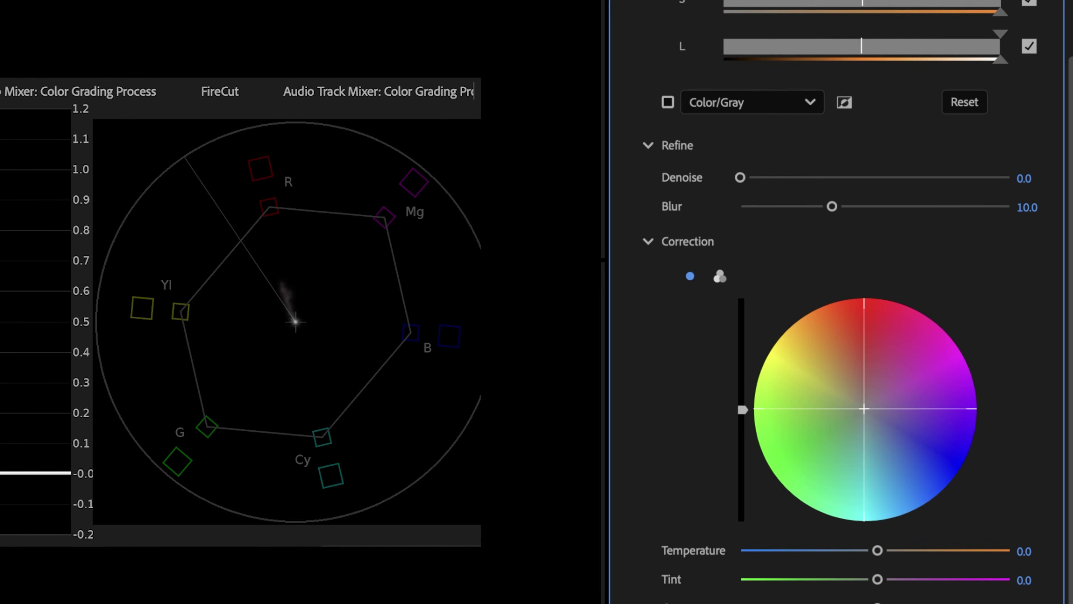
left_click_drag(862, 409, 859, 428)
double_click(856, 427)
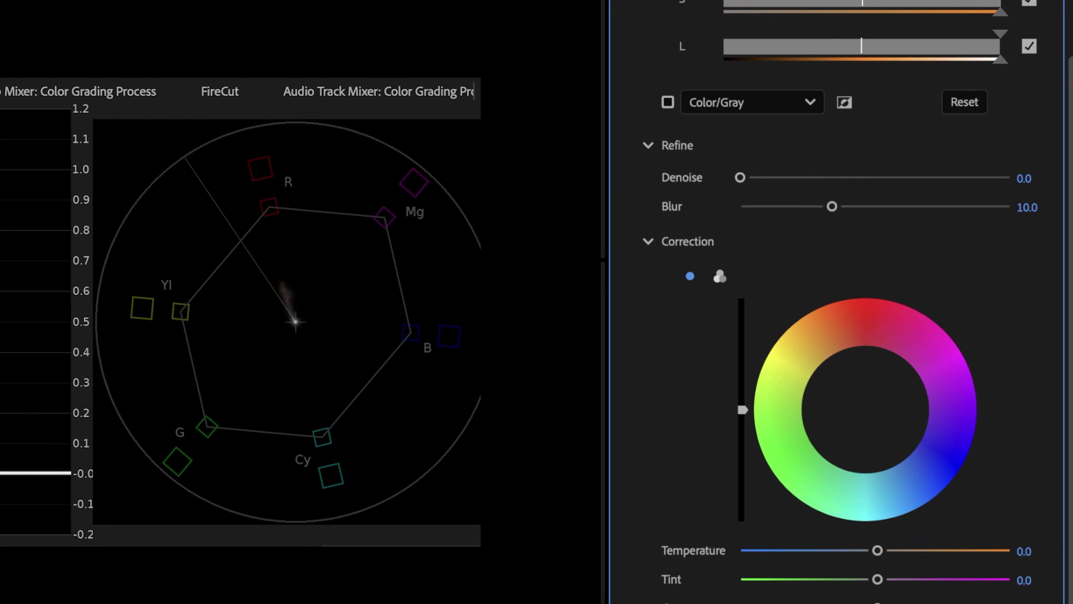
Set the Temperature of the HSL Secondary correction to 2.0 and reset its colour wheel to neutral
left_click_drag(1022, 558, 1028, 558)
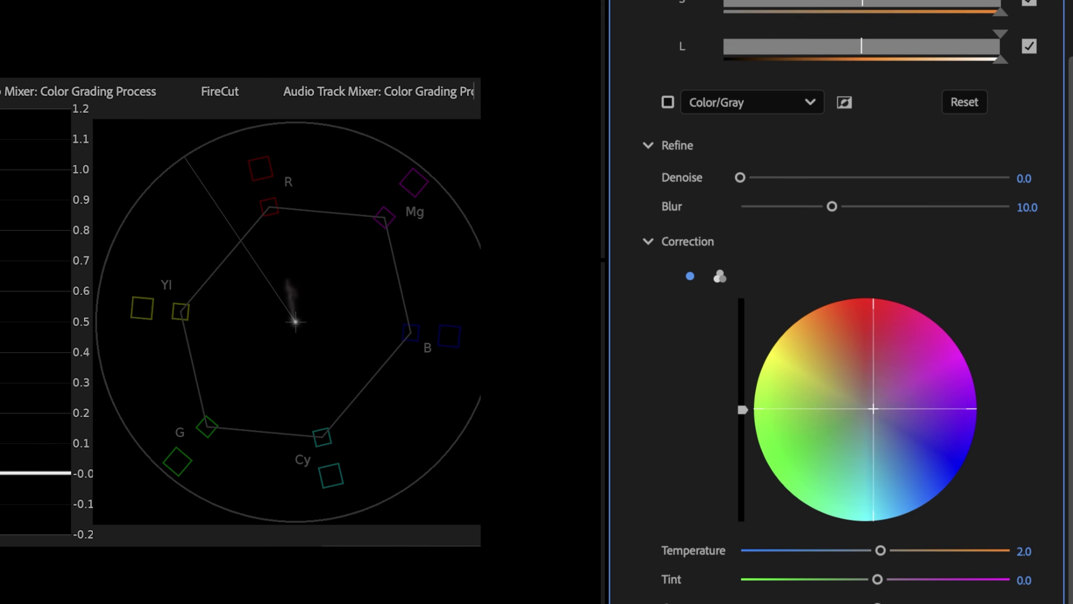
key("shift+5")
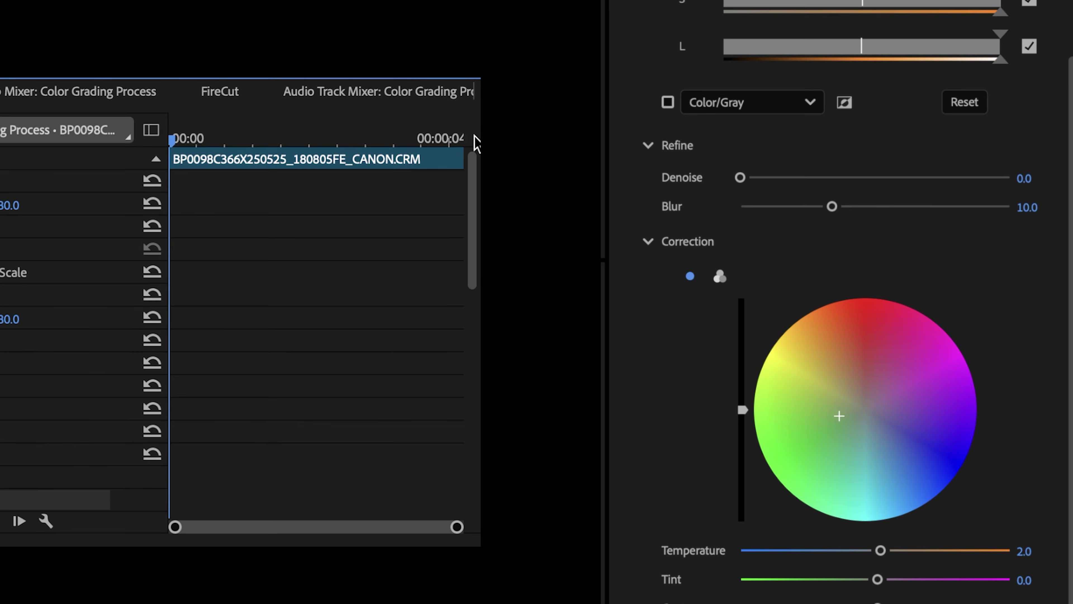
left_click(839, 416)
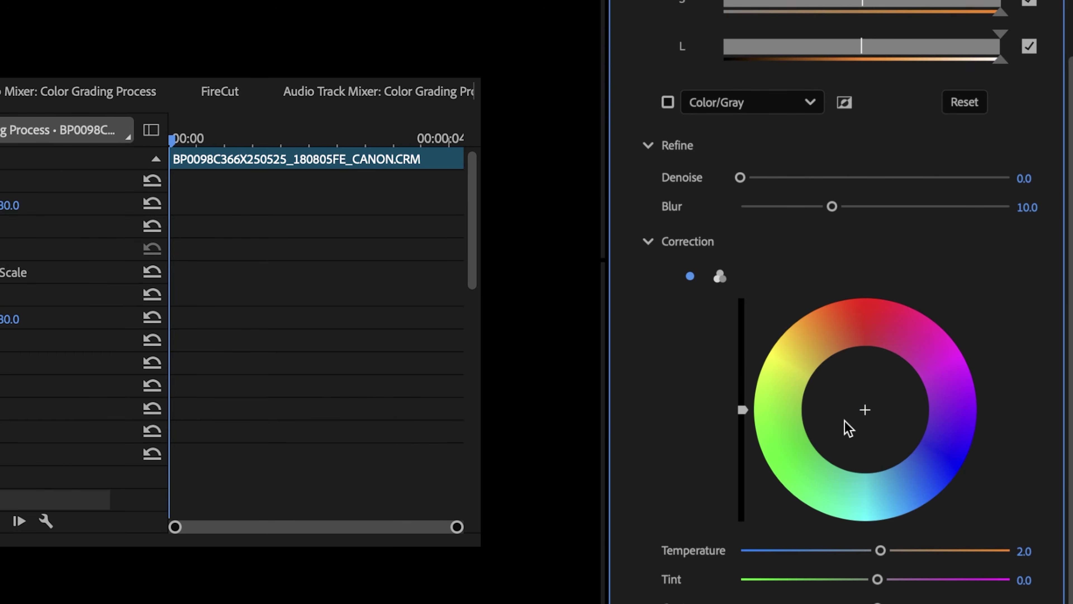
double_click(845, 426)
left_click(1037, 550)
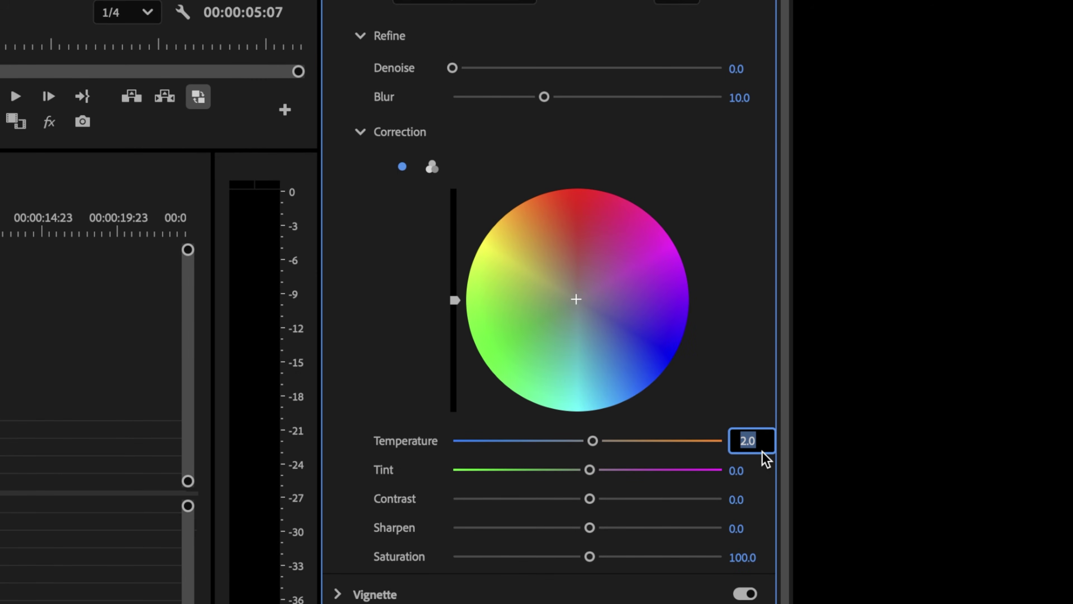
key("Return")
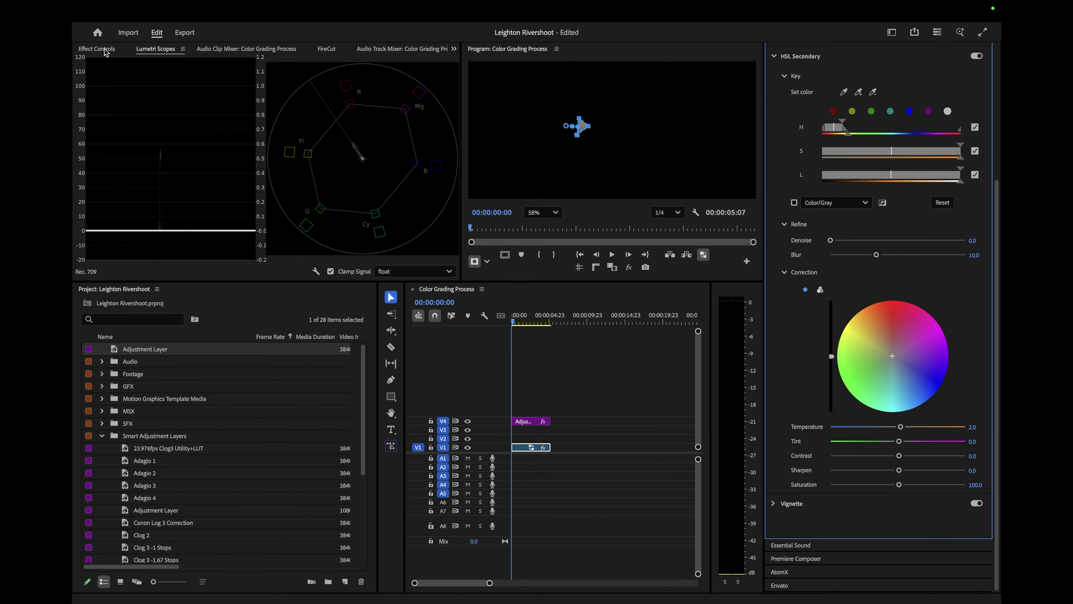
Delete the pen mask from the clip's Opacity effect and set the Program monitor zoom to Fit
left_click(96, 49)
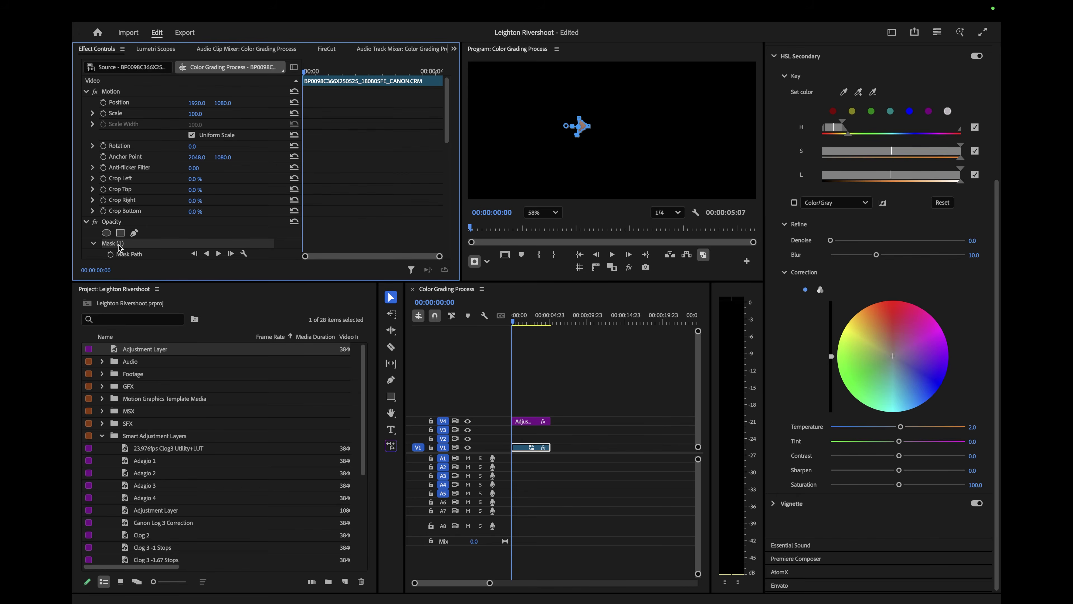
key("Delete")
left_click(543, 212)
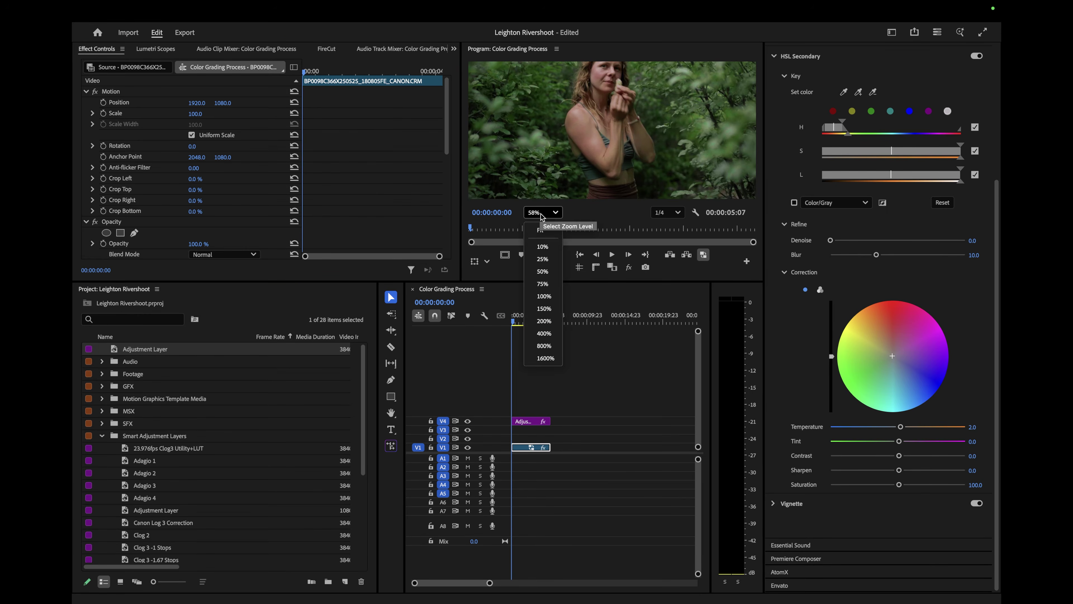
left_click(544, 228)
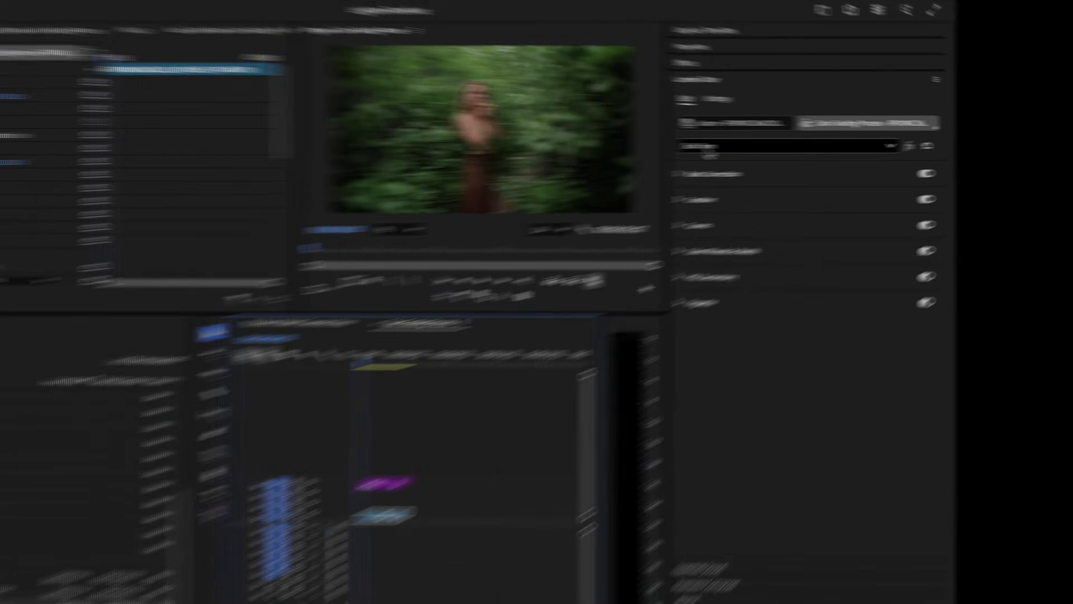
Add another Lumetri Color effect to the clip and rename it Vignette
left_click(710, 150)
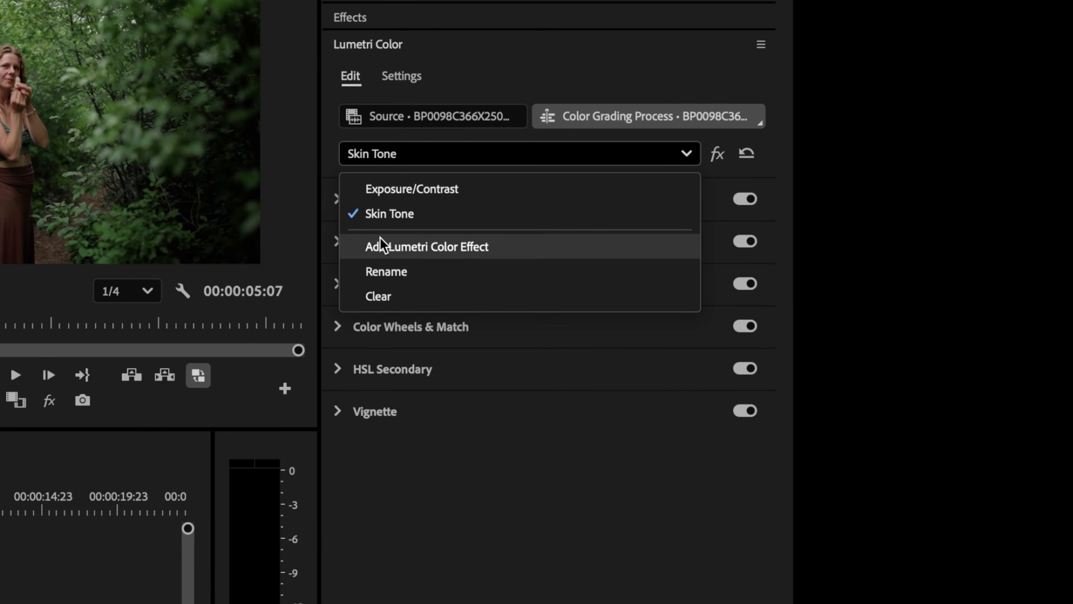
left_click(379, 245)
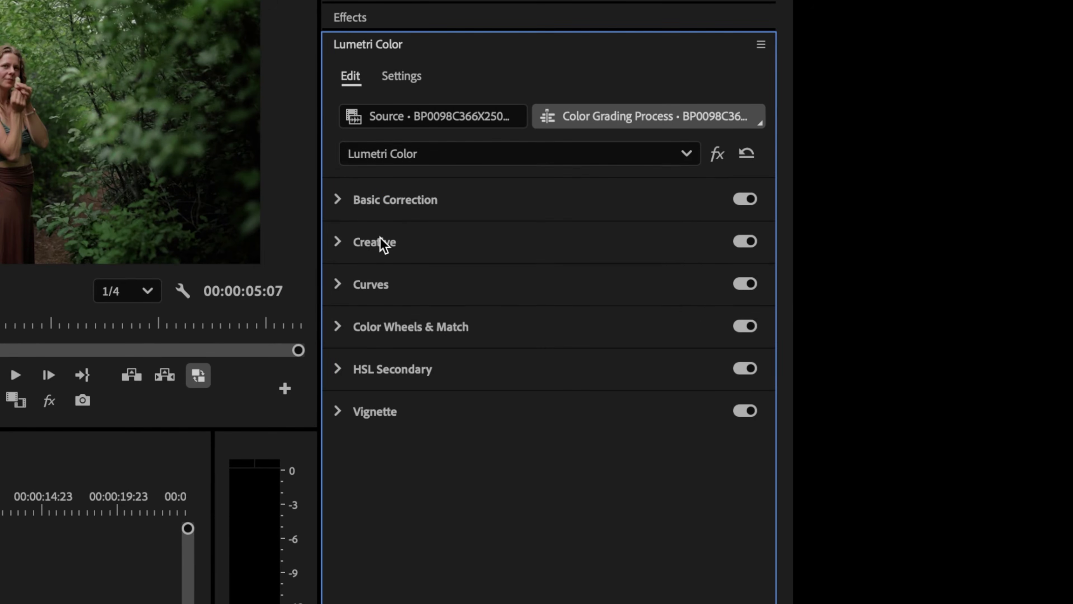
left_click(376, 154)
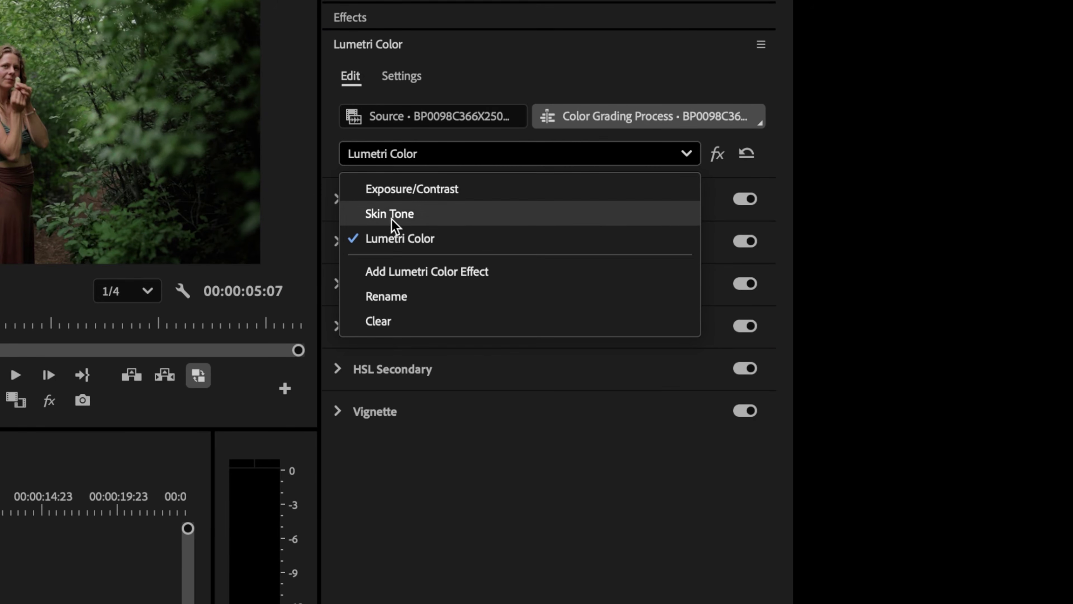
left_click(397, 296)
type("Vignette")
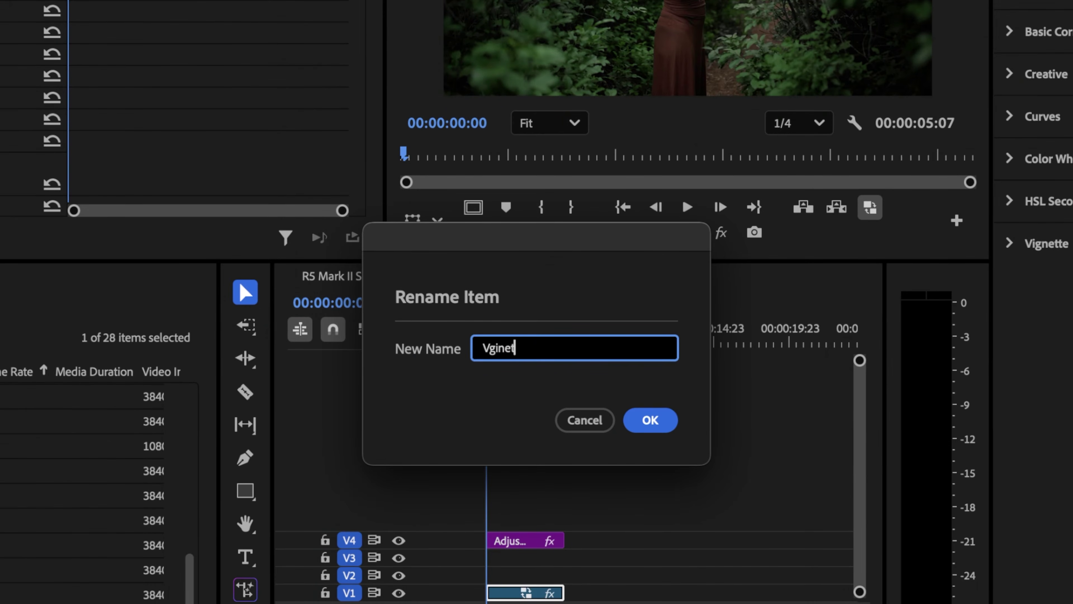
key("Return")
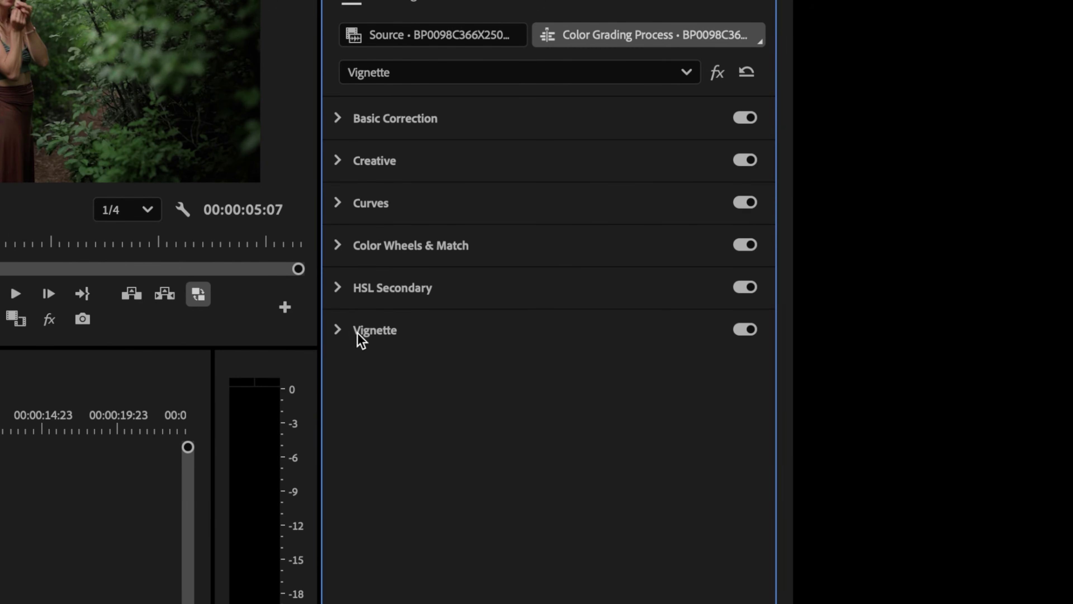
Set the vignette's Amount to -0.3 and its Feather to 0.0
left_click(349, 334)
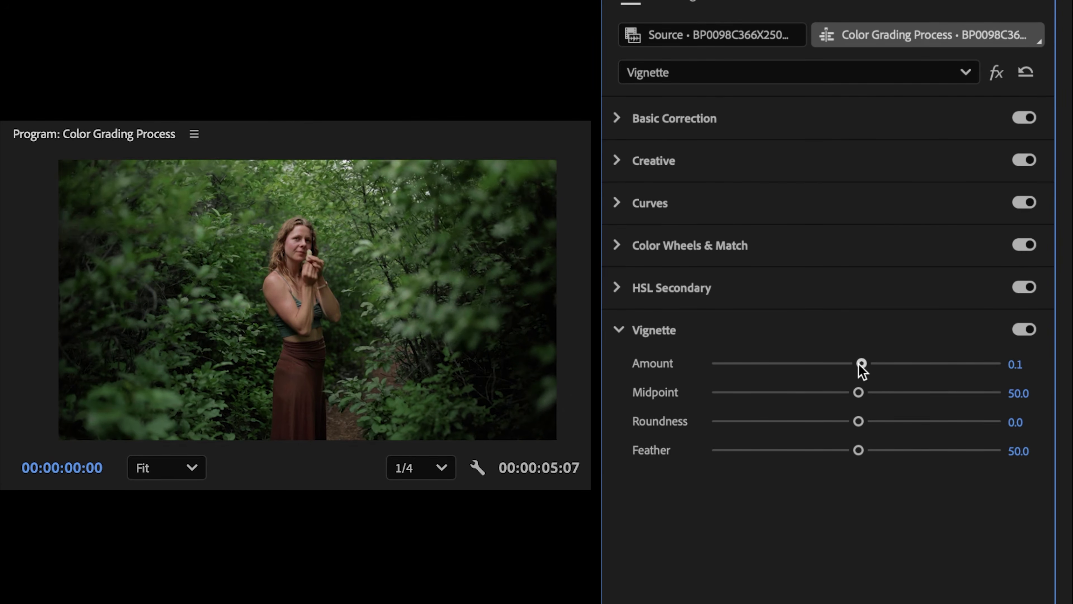
mouse_move(860, 364)
left_mouse_down()
mouse_move(843, 365)
mouse_move(873, 364)
mouse_move(844, 366)
left_mouse_up()
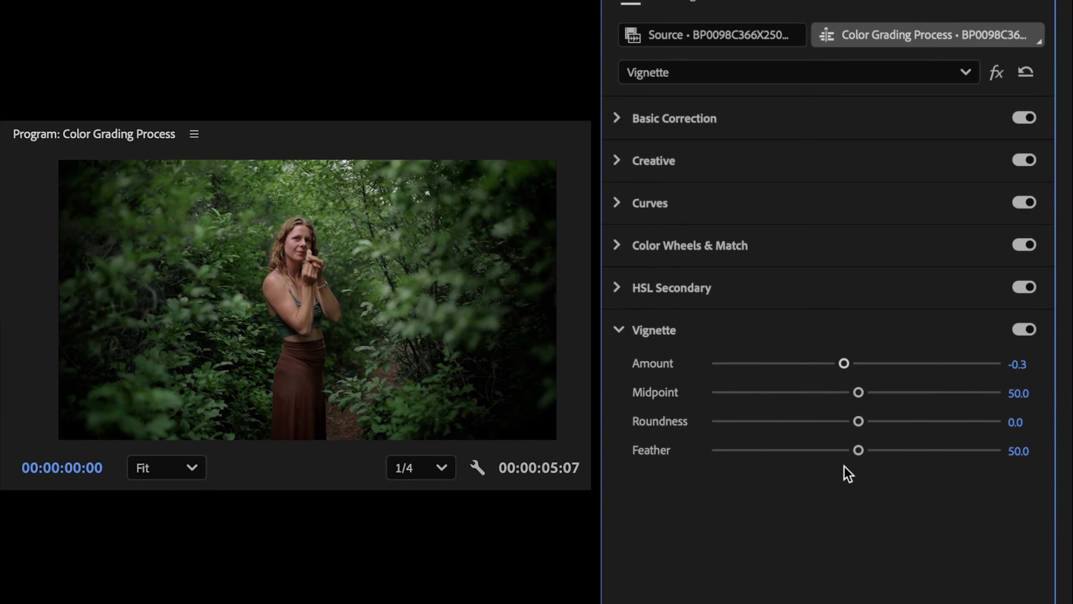
left_click_drag(859, 455, 695, 454)
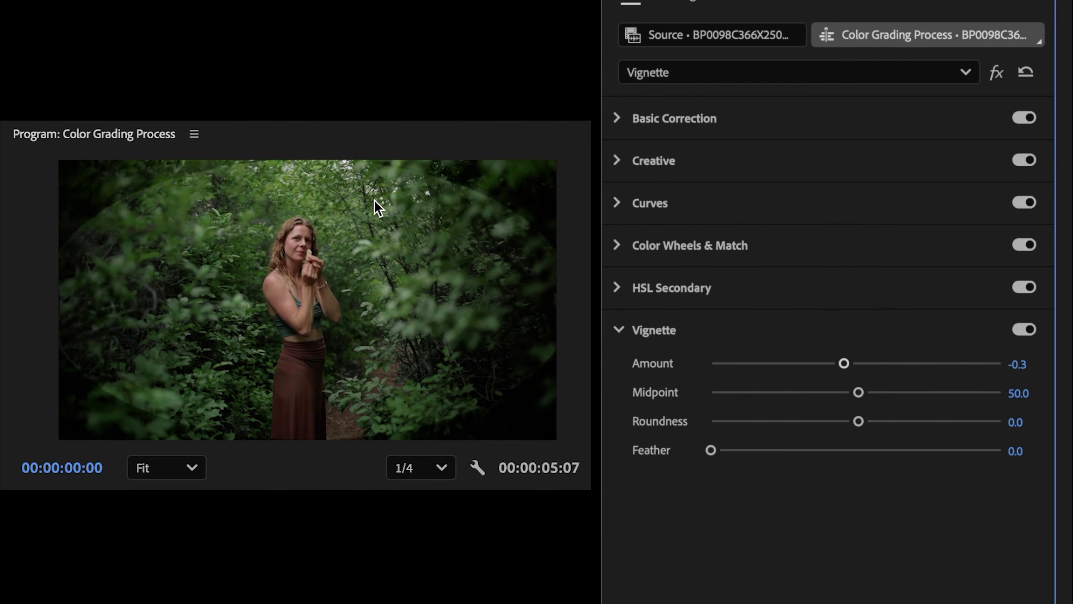
Preview the vignette full screen and try its Roundness and Midpoint, returning them to 0.0 and 50.0
key("ctrl+grave")
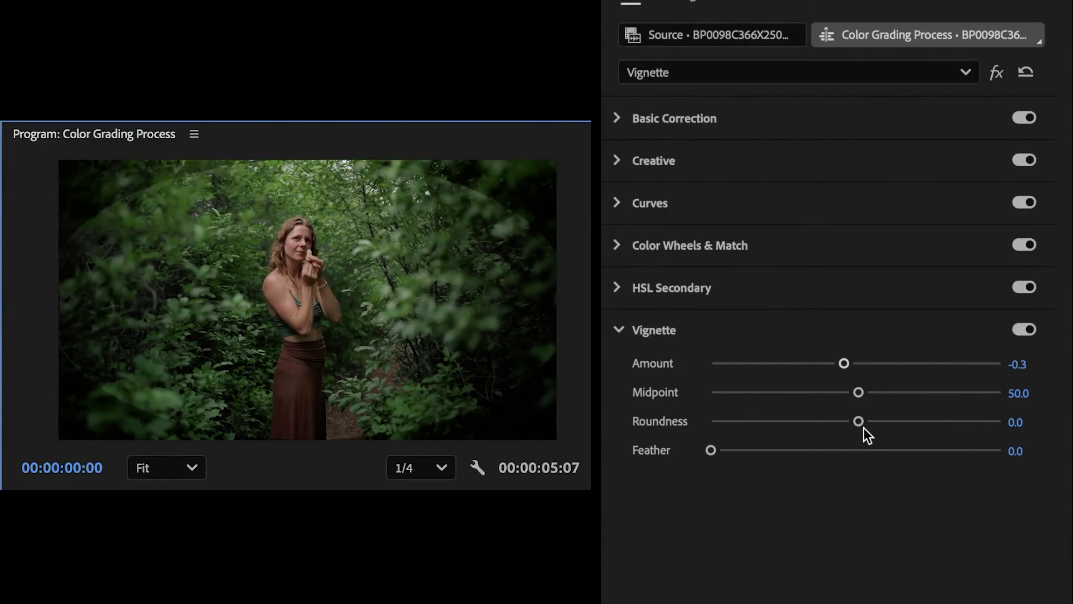
left_click_drag(859, 425, 854, 392)
left_click(859, 395)
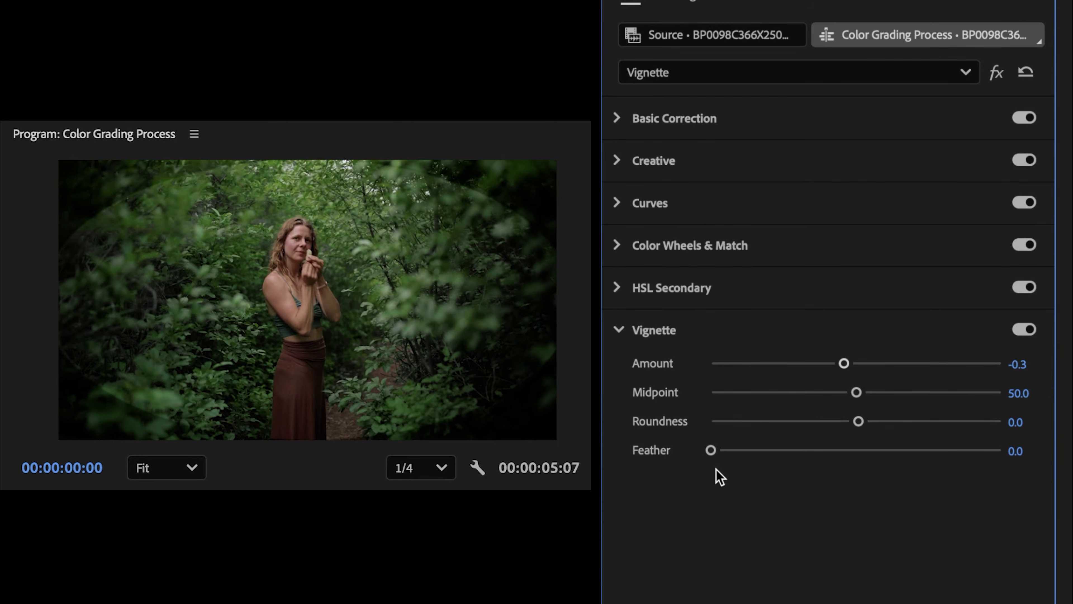
Reset the vignette's Feather to 50.0 and add another Lumetri Color effect to the clip, renamed Glow
double_click(710, 451)
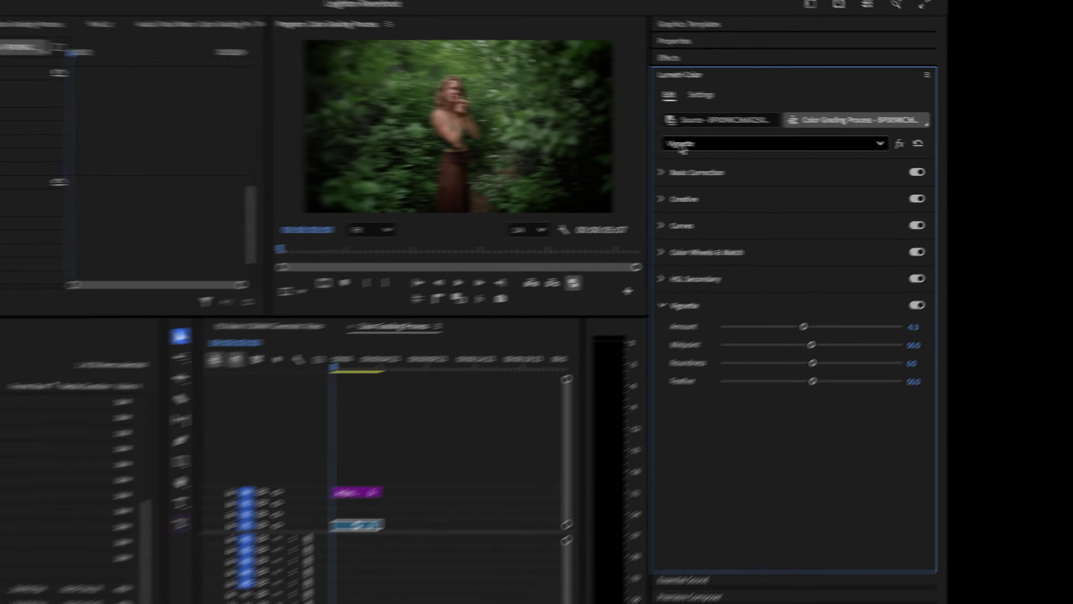
left_click(830, 143)
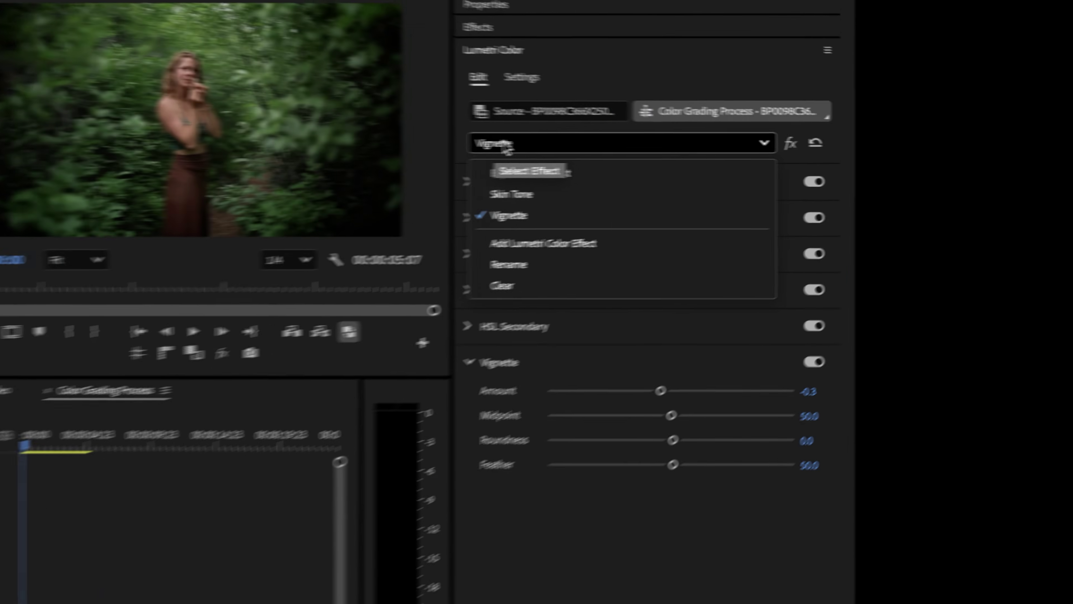
left_click(452, 261)
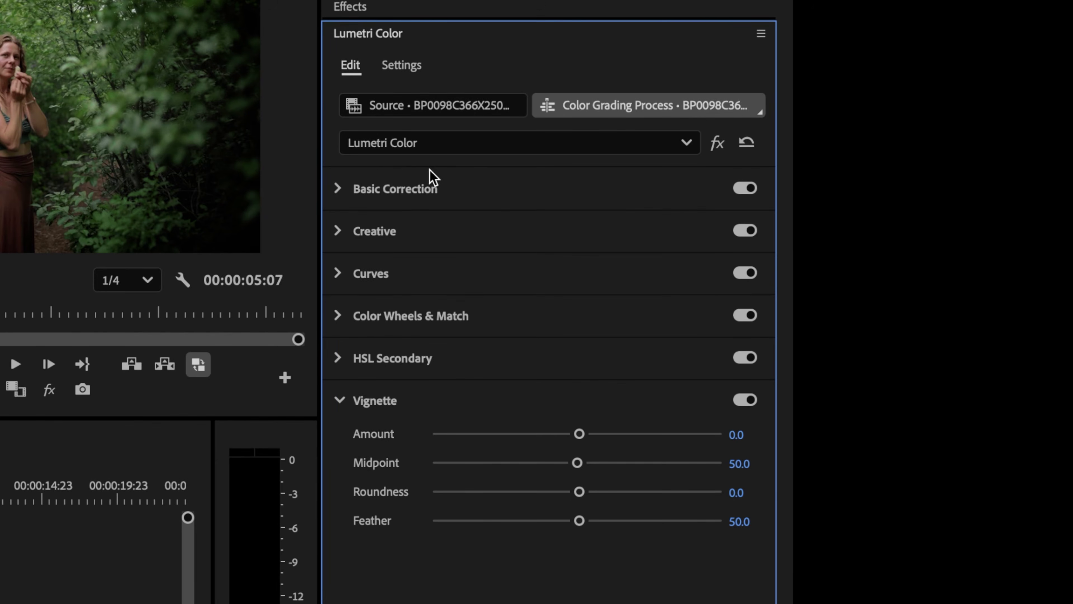
left_click(412, 145)
left_click(392, 310)
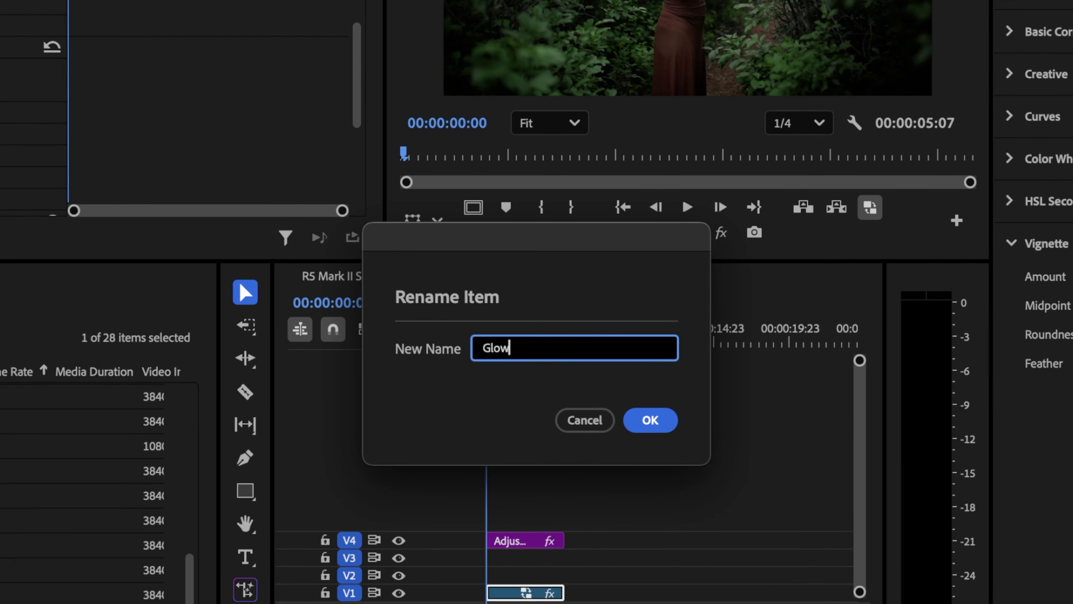
key("Return")
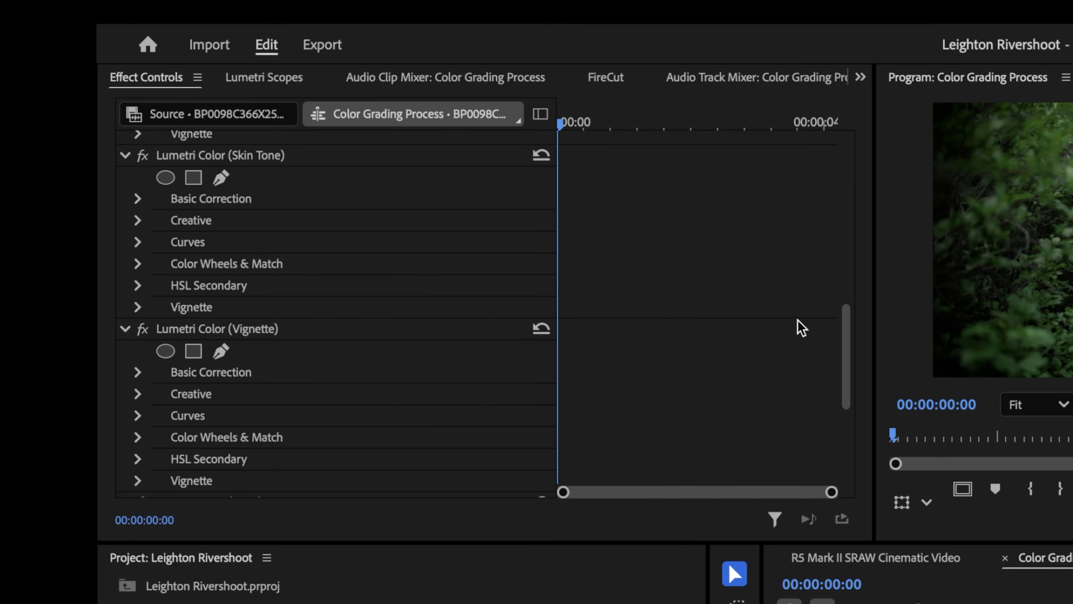
Add an ellipse mask to the Glow effect and shape it into a wide, shallow arc at the frame's top edge above the woman's head
scroll(743, 331, "down", 5)
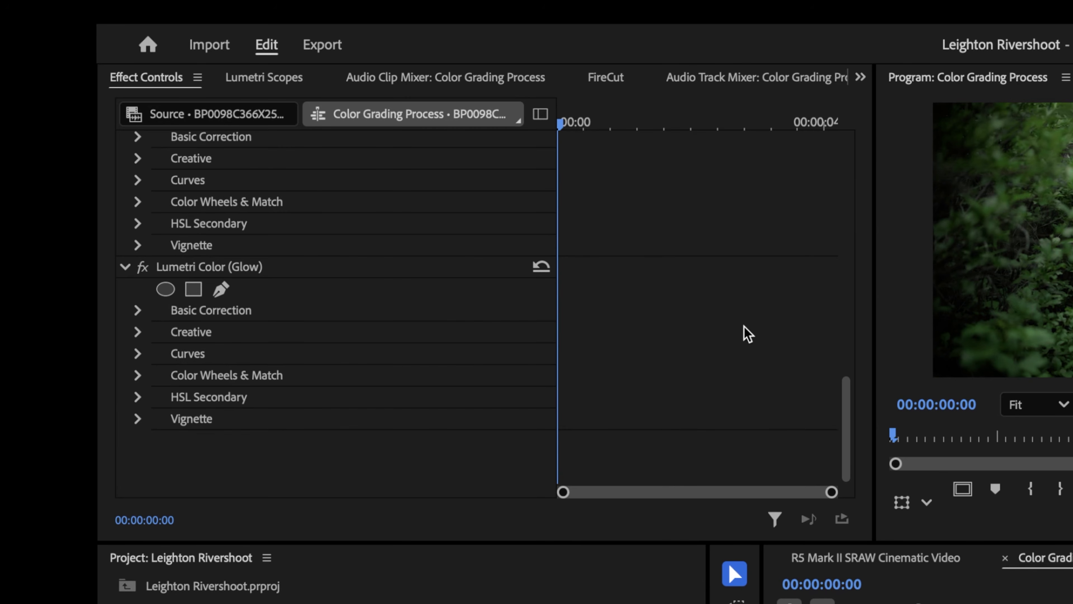
left_click(286, 273)
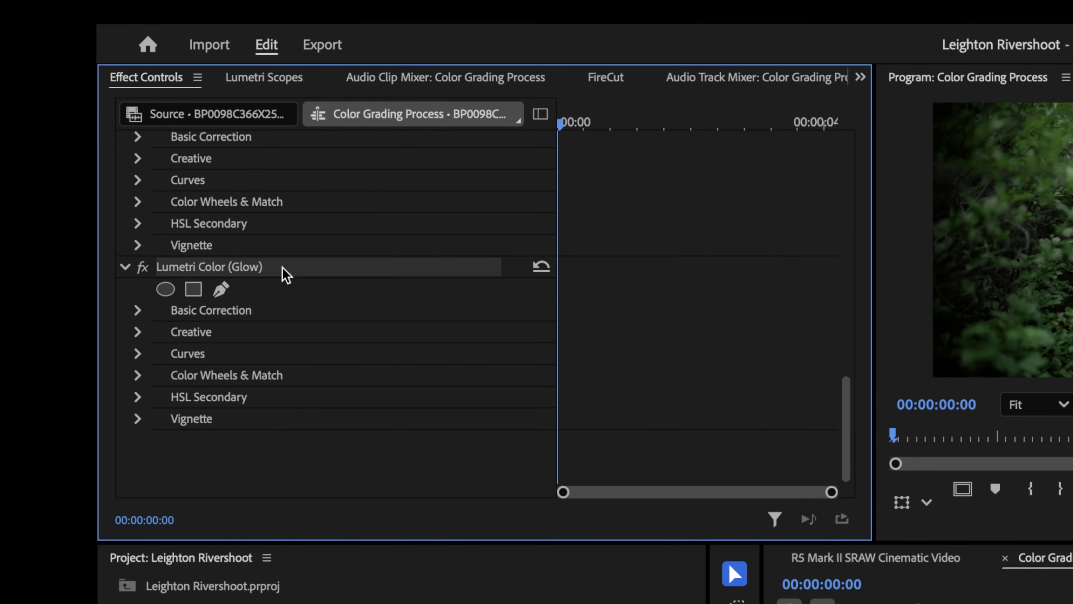
left_click(166, 291)
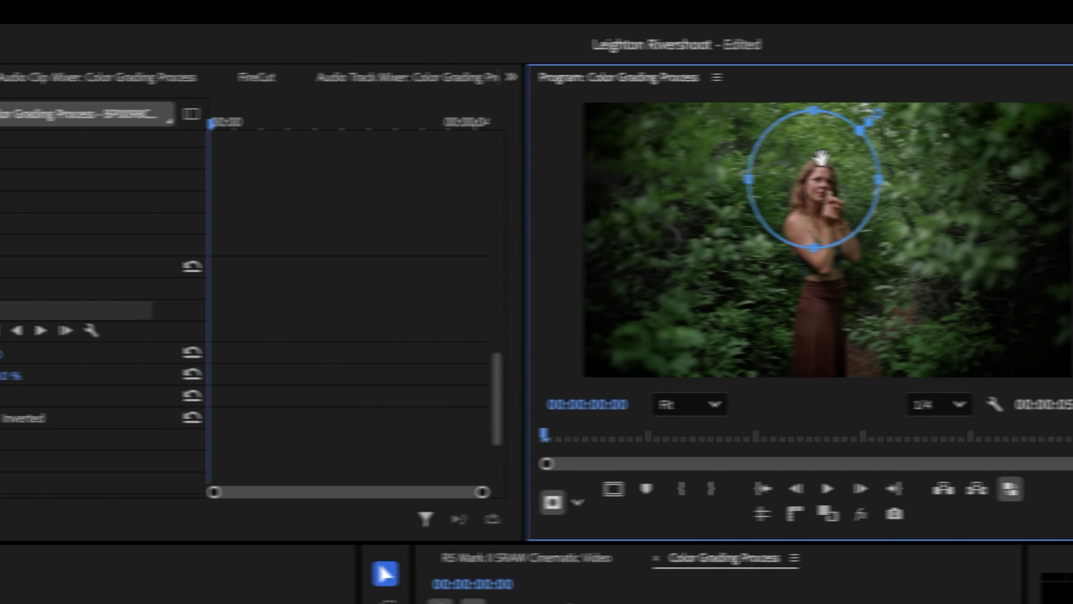
left_click_drag(634, 174, 635, 105)
left_click_drag(558, 114, 484, 114)
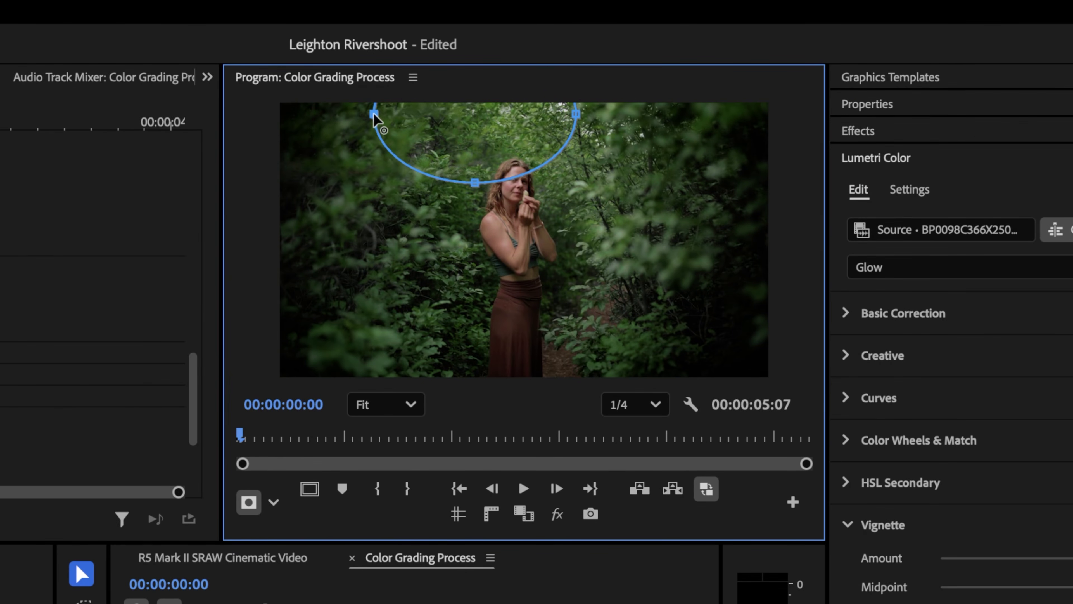
left_click_drag(576, 114, 625, 113)
left_click_drag(500, 182, 500, 153)
left_click_drag(523, 118, 523, 113)
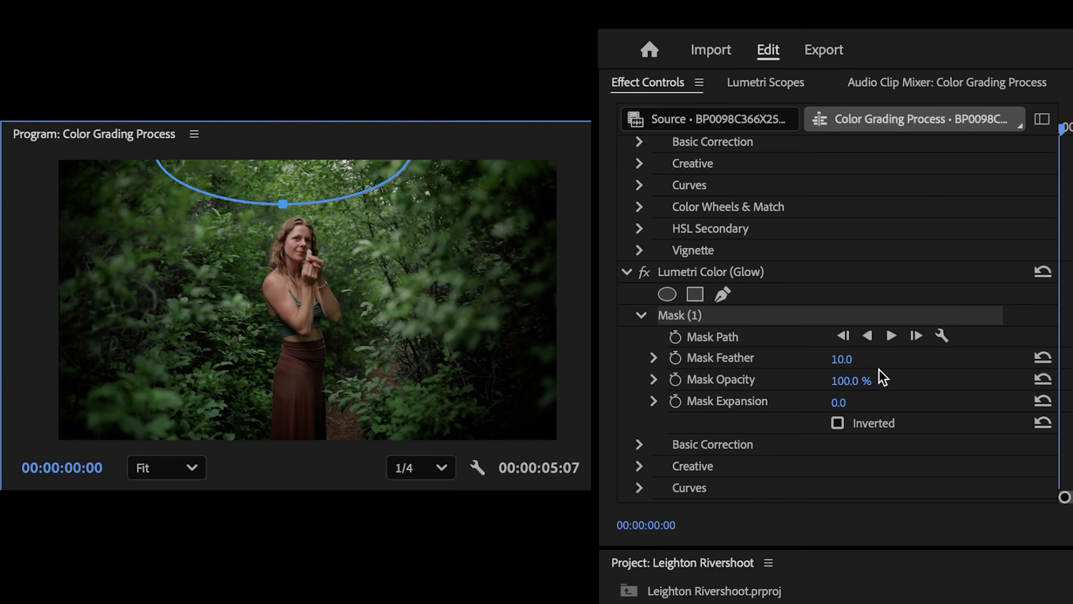
Set the Glow mask's Mask Feather to 400.0 and its Mask Expansion to 63.0
left_click(842, 359)
type("300")
key("Return")
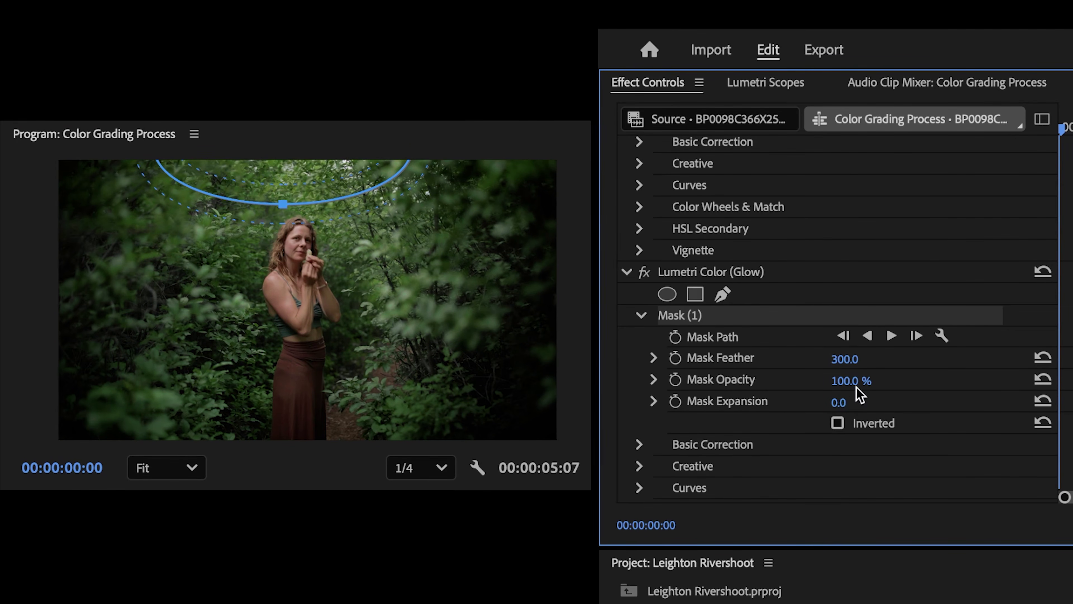
left_click_drag(851, 404, 878, 404)
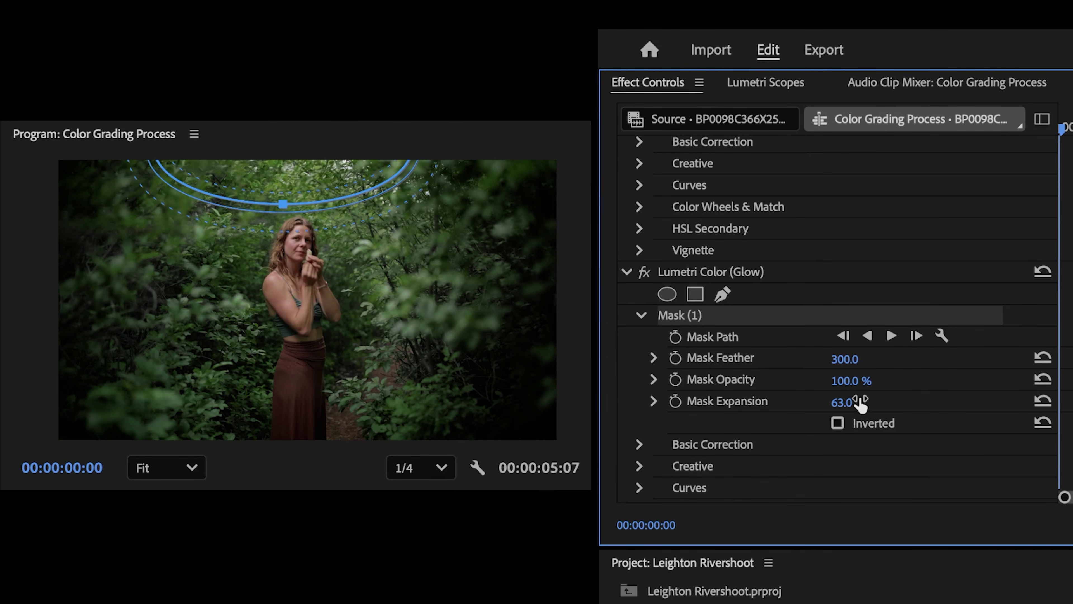
left_click(844, 359)
type("400")
key("Return")
Widen the Glow ellipse mask slightly and reposition it at the frame's top edge, just above the woman's head
left_click_drag(290, 182, 295, 213)
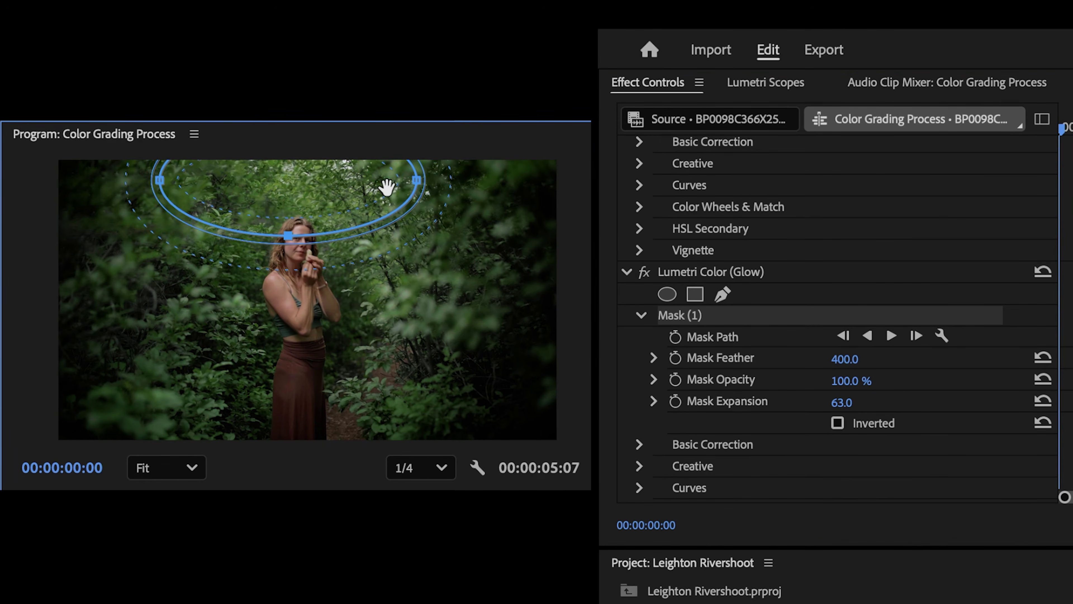
left_click_drag(416, 180, 445, 180)
left_click_drag(336, 182, 320, 149)
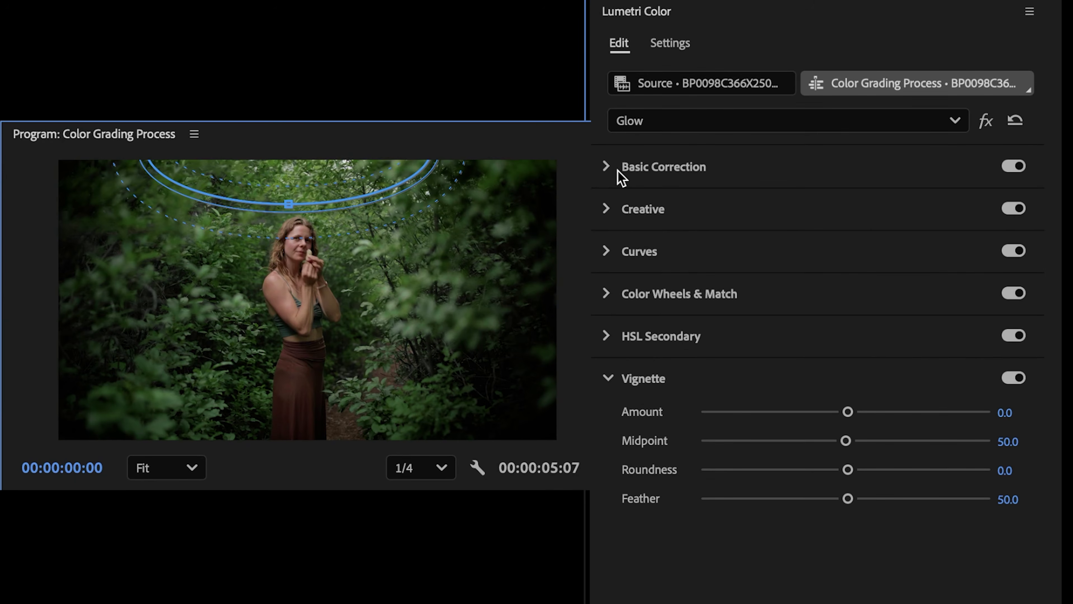
Warm the Glow effect's Temperature to 30.5 and raise its Exposure slightly, checking the graded image full screen
left_click(608, 167)
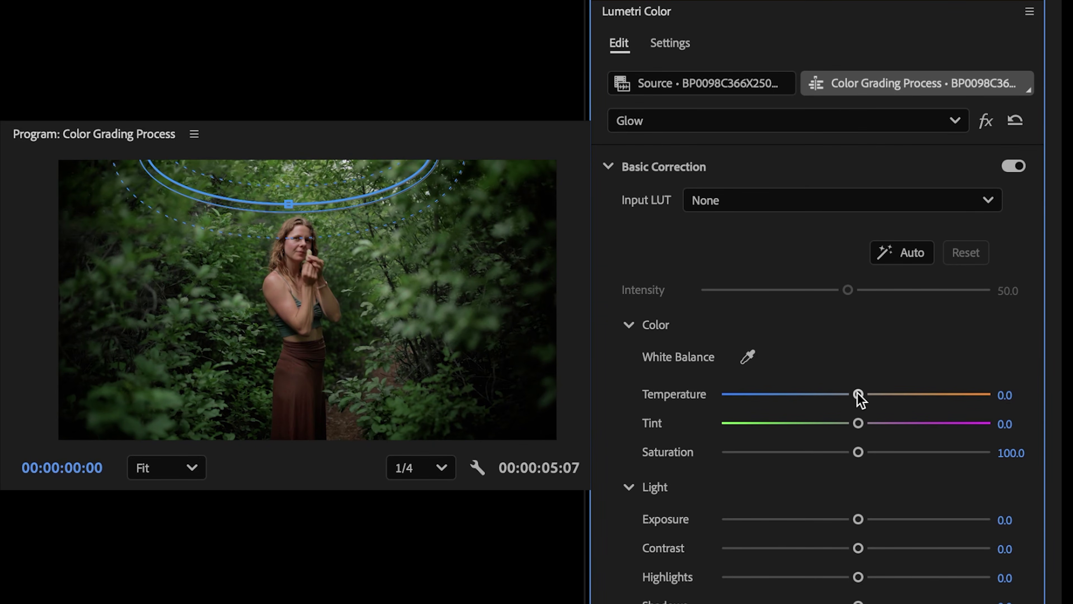
left_click_drag(858, 394, 896, 394)
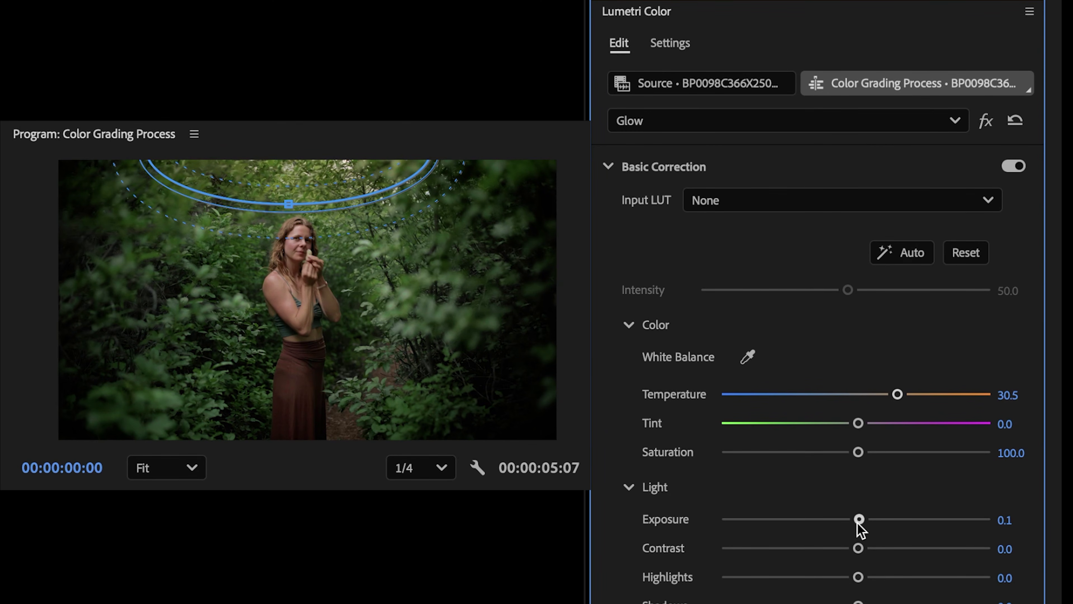
left_click_drag(859, 524, 874, 522)
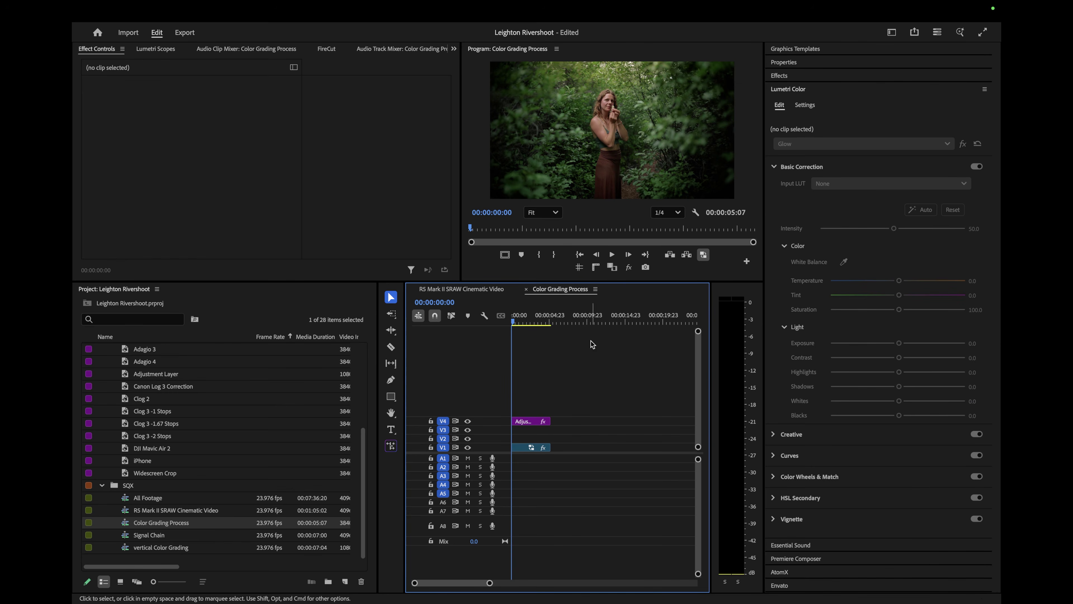
key("super+shift+f")
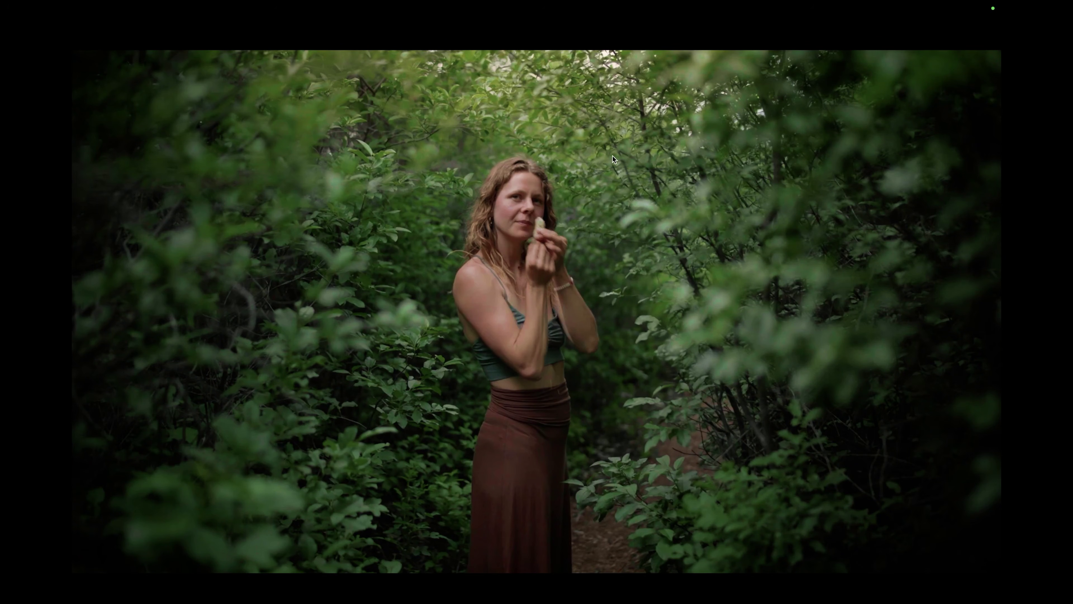
key("Escape")
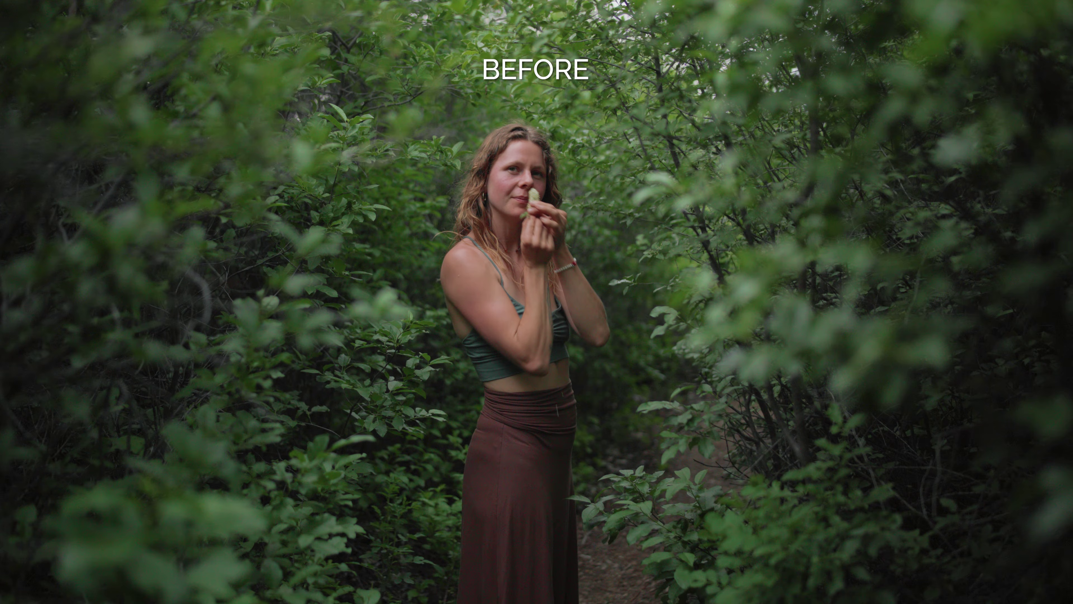